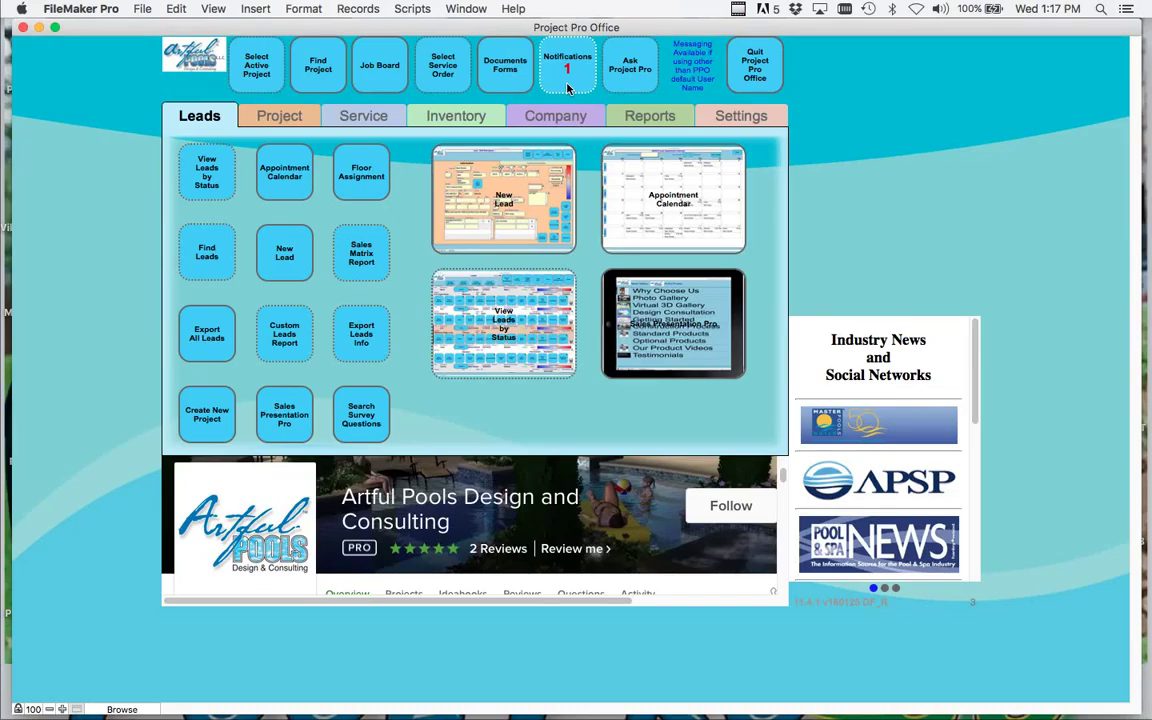
# Read and dismiss the pending notification, then switch the home screen to the Service functions
pyautogui.click(567, 89)
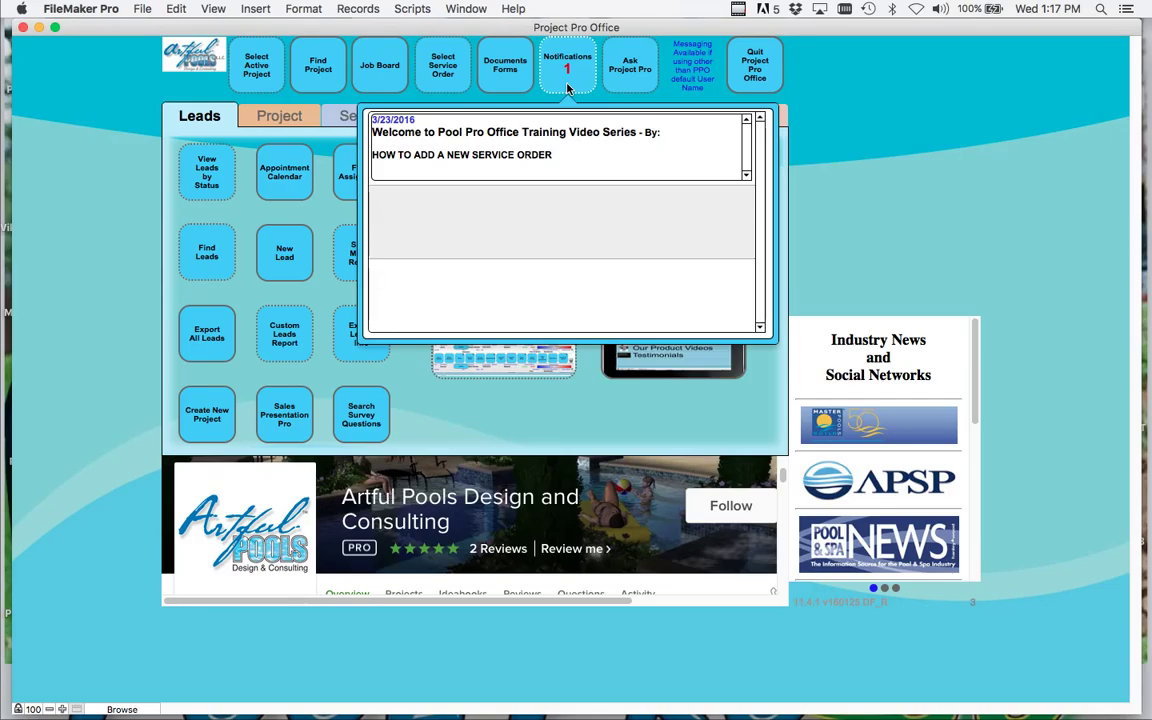
pyautogui.click(567, 88)
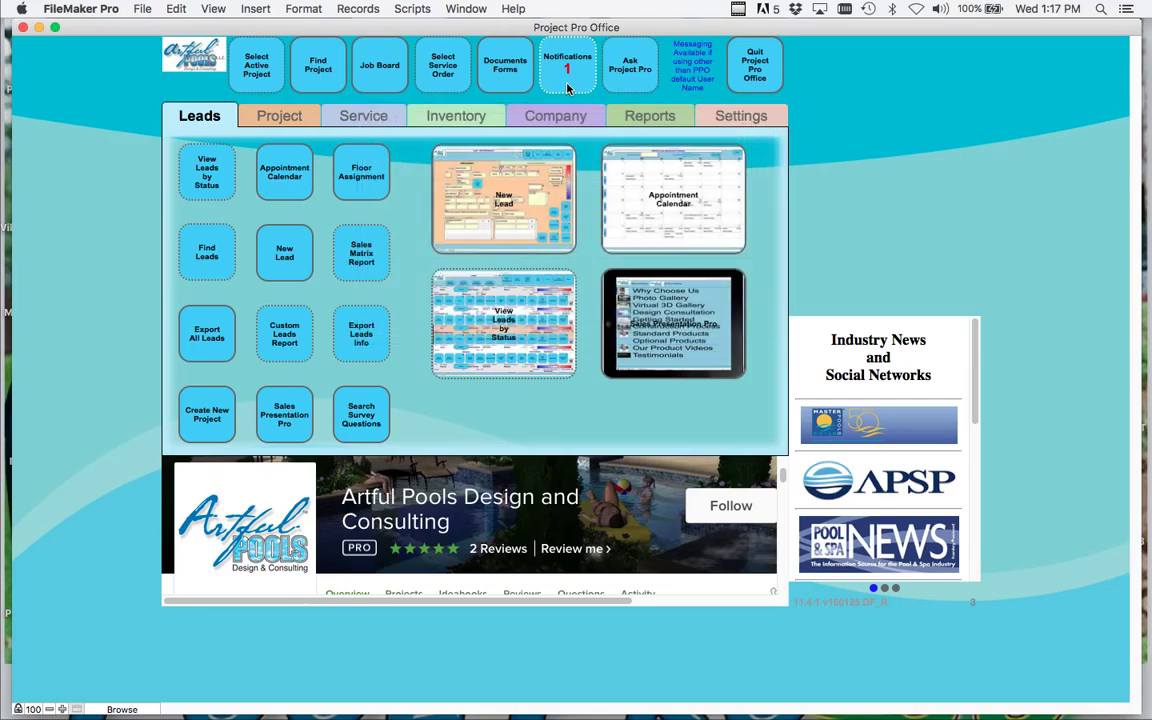
pyautogui.click(365, 118)
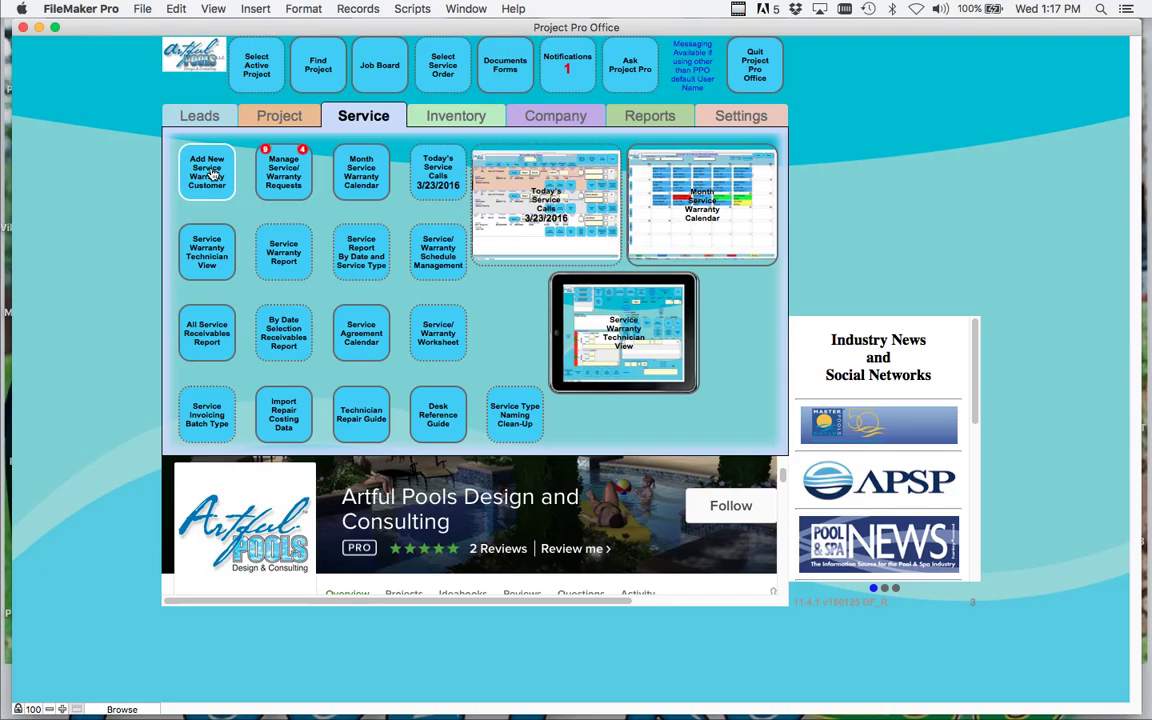
# Search projects by the customer's last name and open the matching job 103-14 record
pyautogui.click(321, 82)
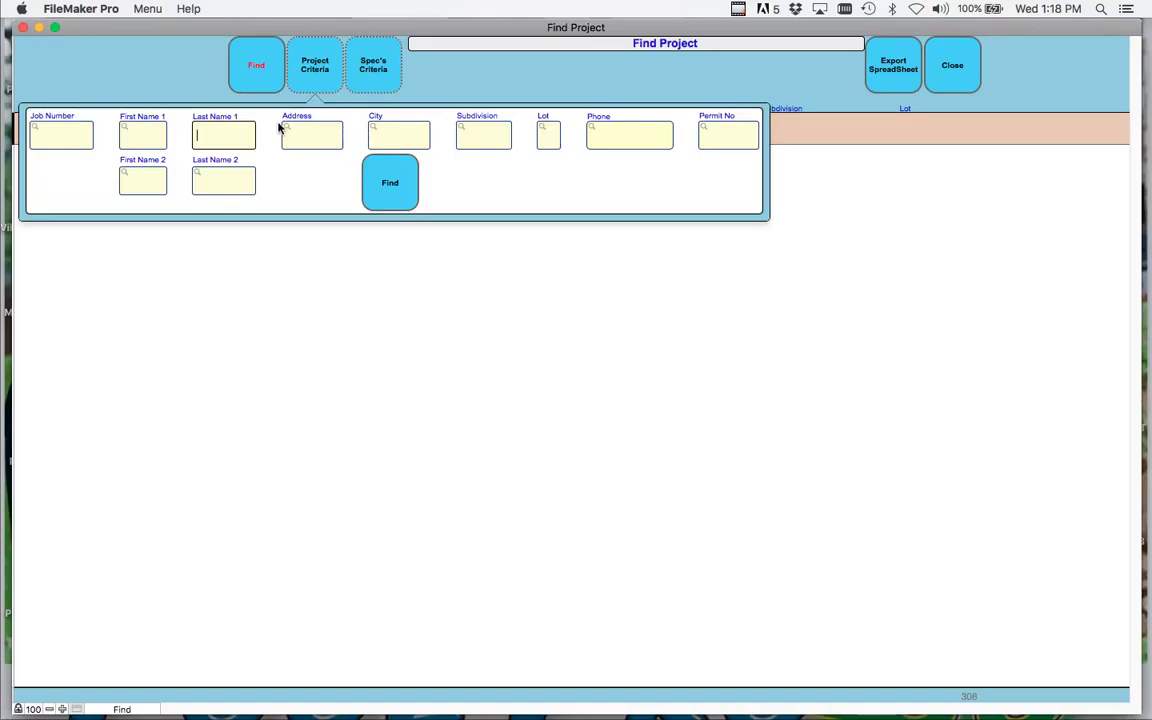
pyautogui.write('BLOODWORHT')
pyautogui.press('BackSpace')
pyautogui.press('BackSpace')
pyautogui.write('TH')
pyautogui.click(348, 167)
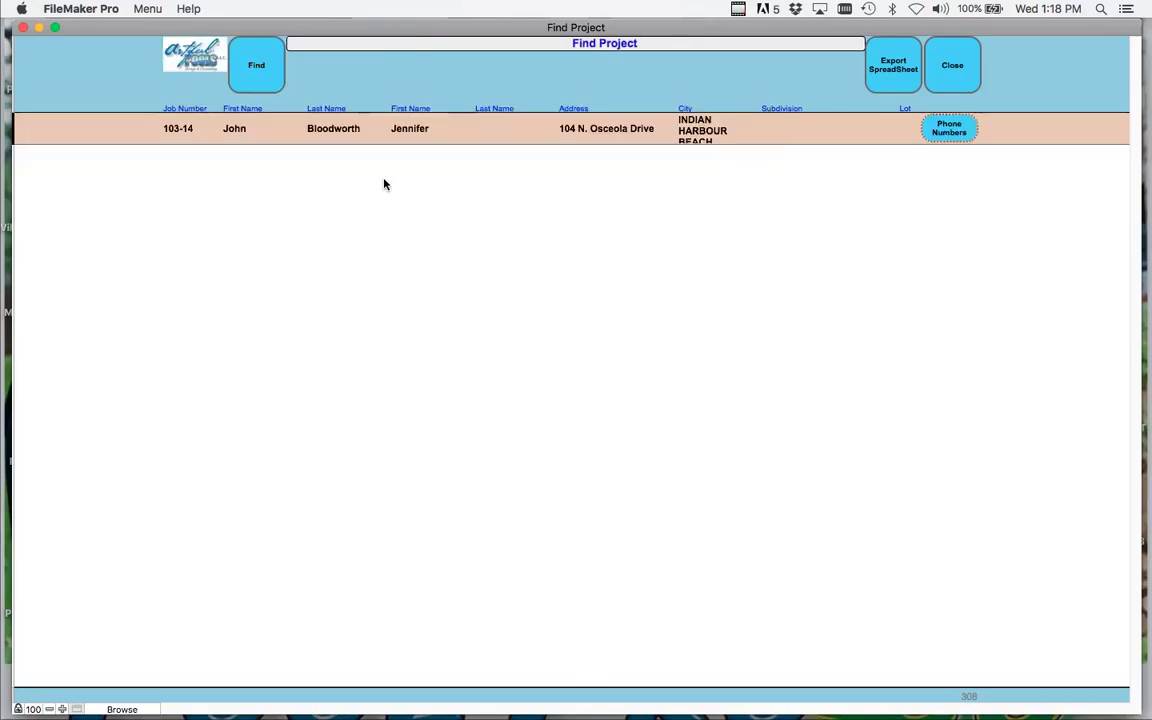
pyautogui.click(350, 131)
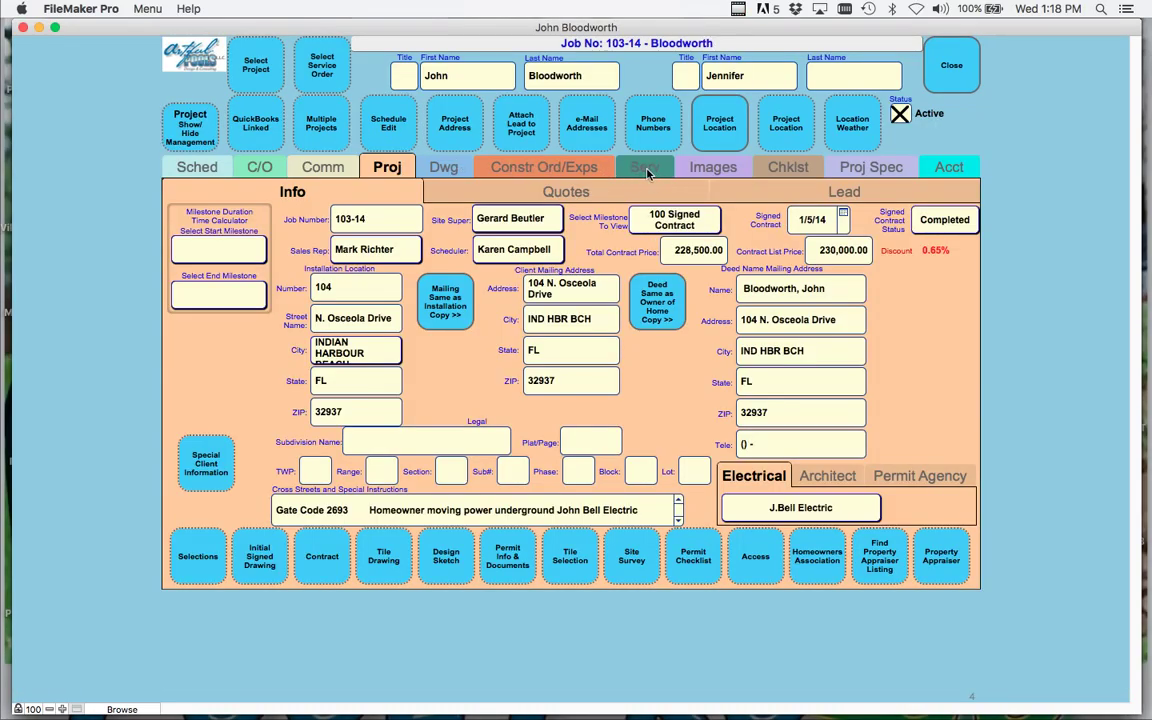
# Add a Per Visit service order to job 103-14 as a work order and open its details
pyautogui.click(646, 168)
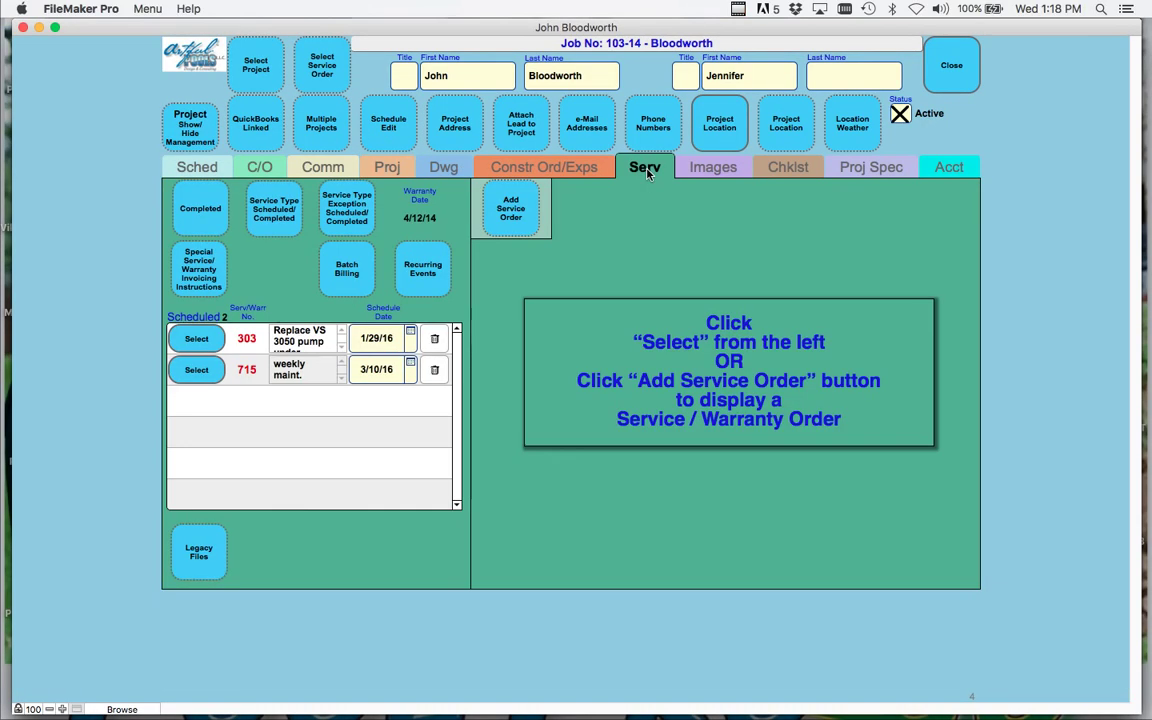
pyautogui.click(519, 216)
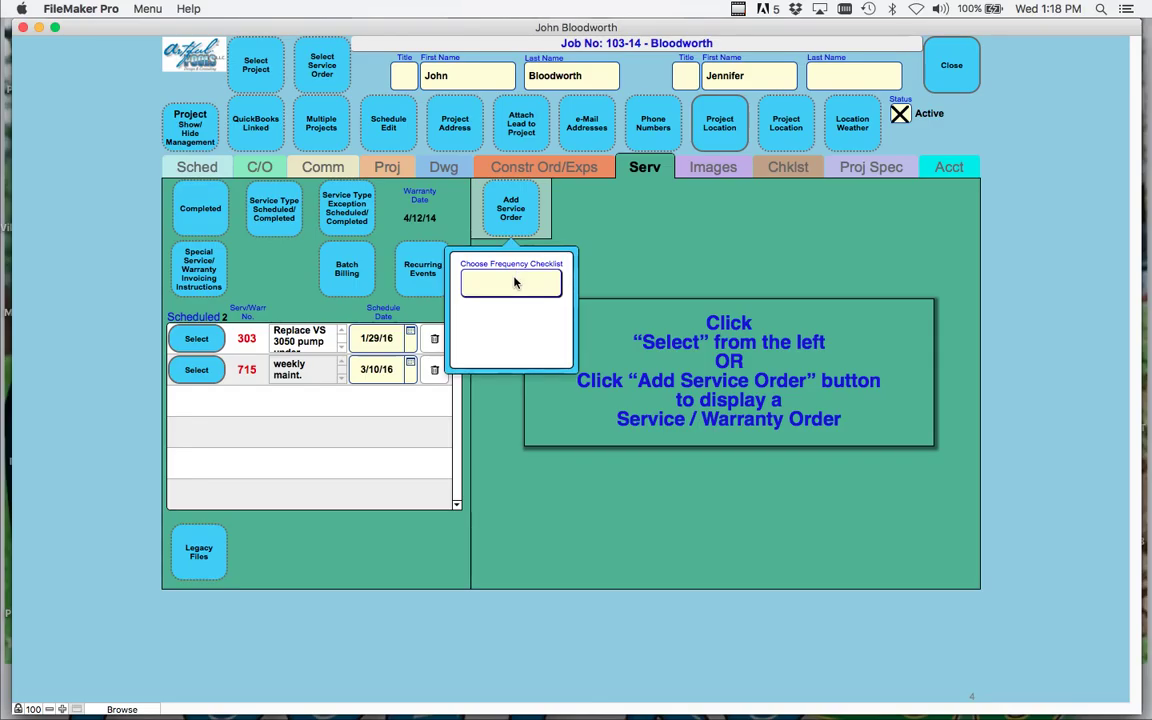
pyautogui.click(515, 283)
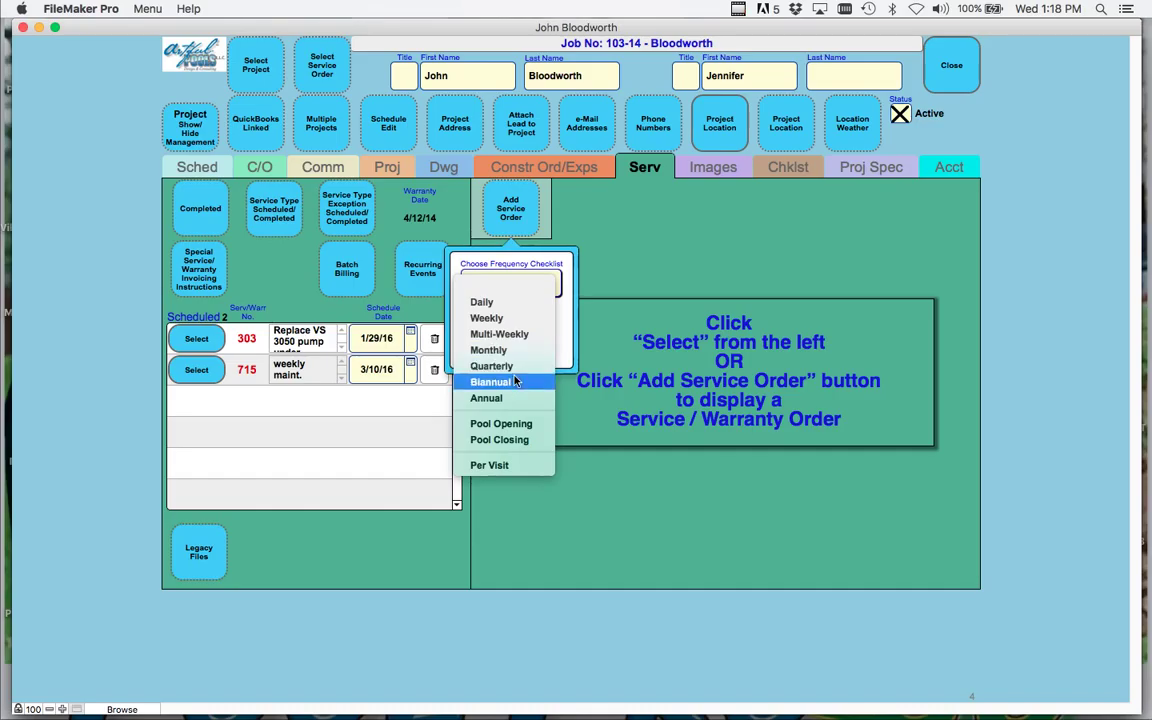
pyautogui.click(520, 466)
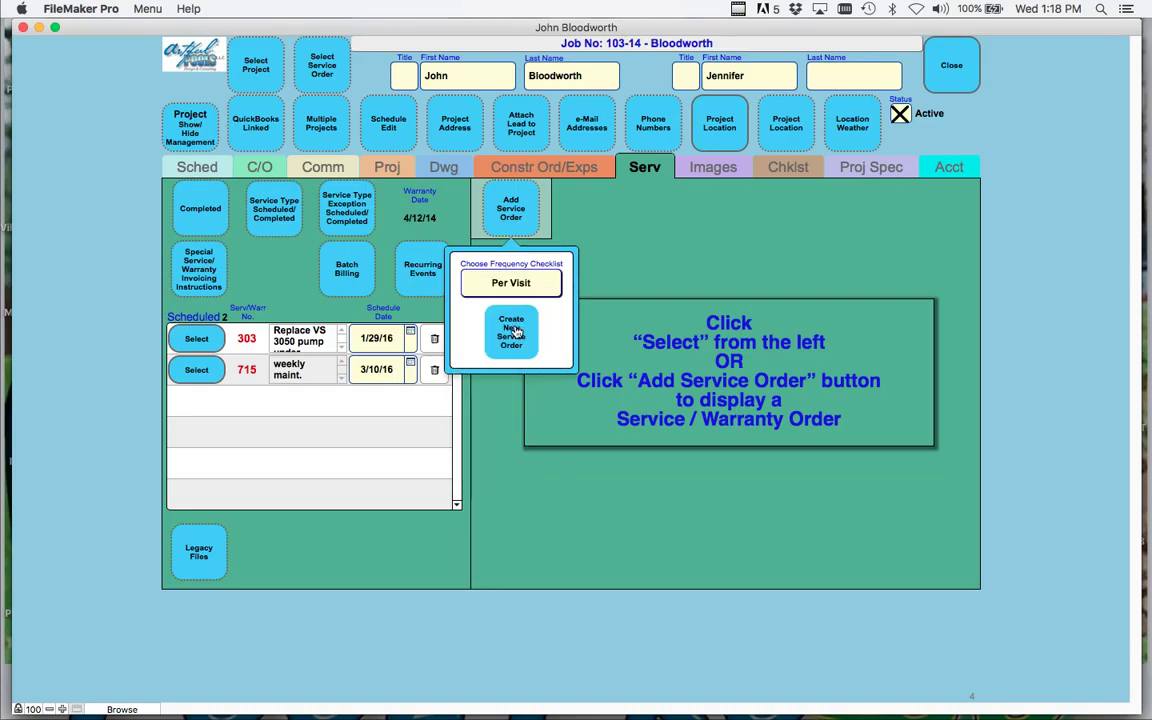
pyautogui.click(514, 330)
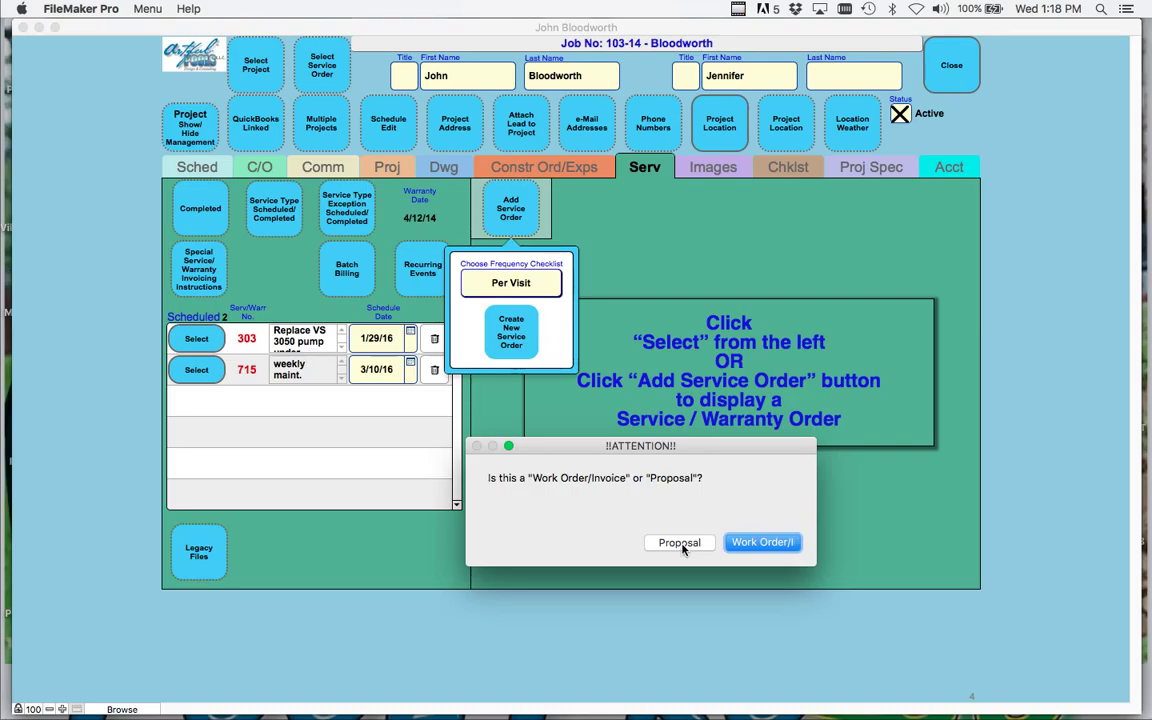
pyautogui.click(762, 543)
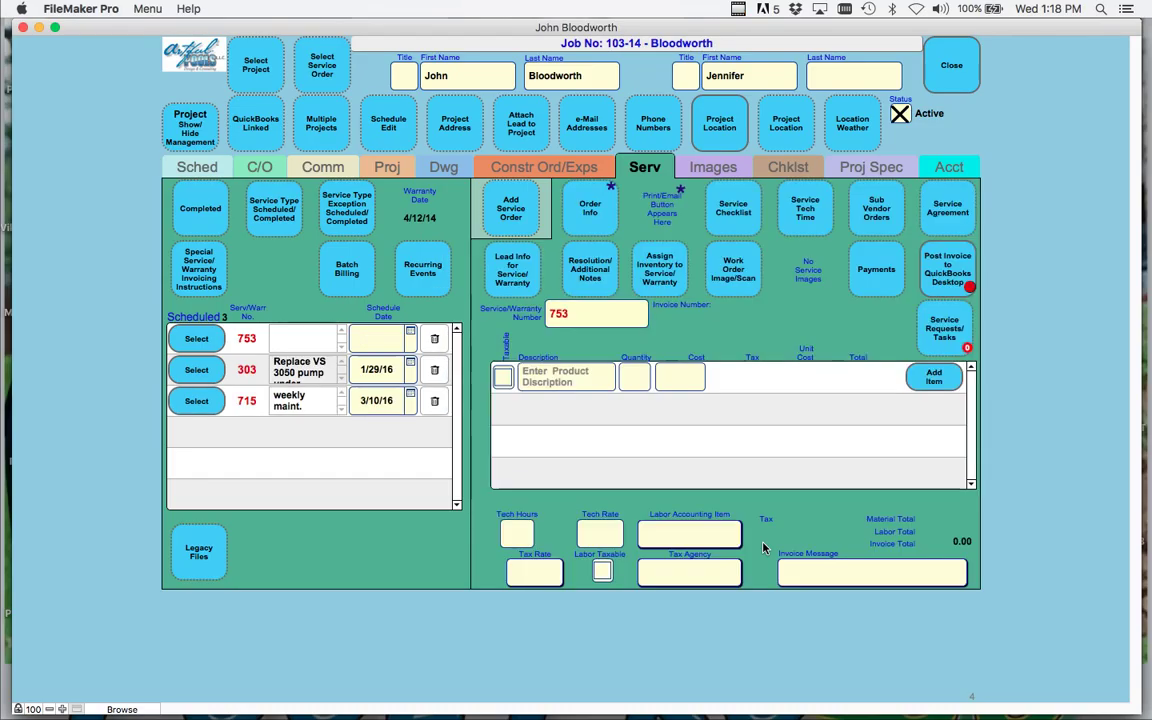
pyautogui.click(593, 210)
# Describe the work as 'Leak detection' and assign the service technician and issuing person
pyautogui.click(279, 299)
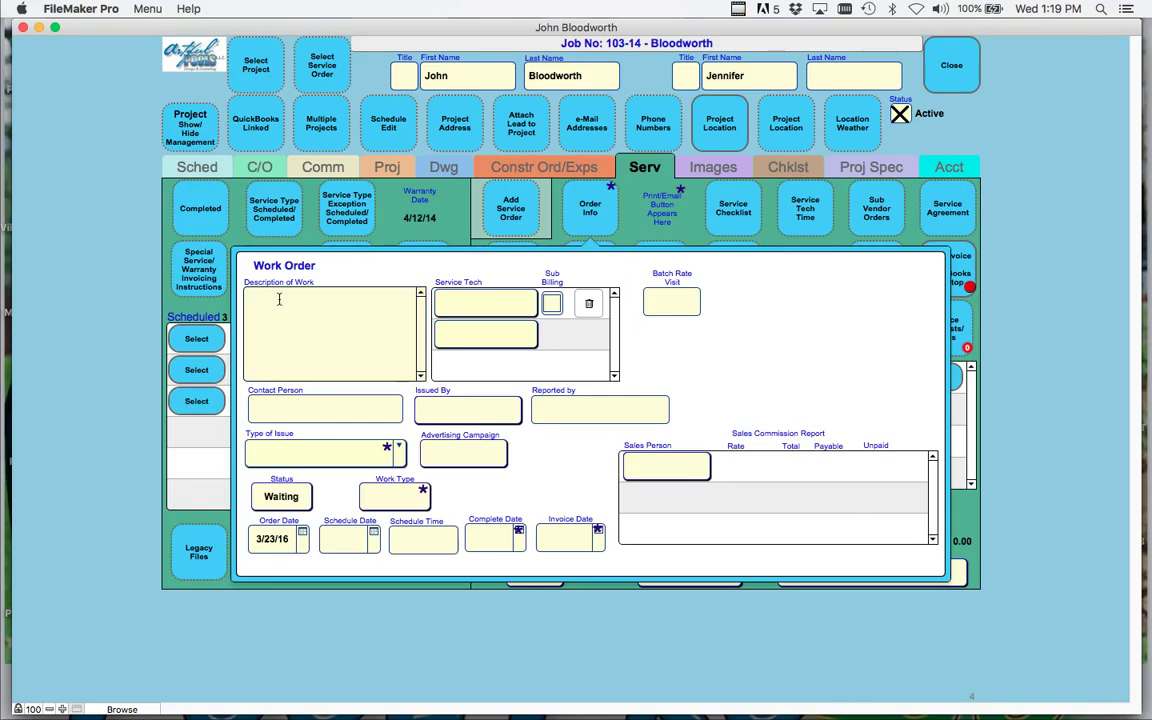
pyautogui.write('Leak detection')
pyautogui.click(505, 306)
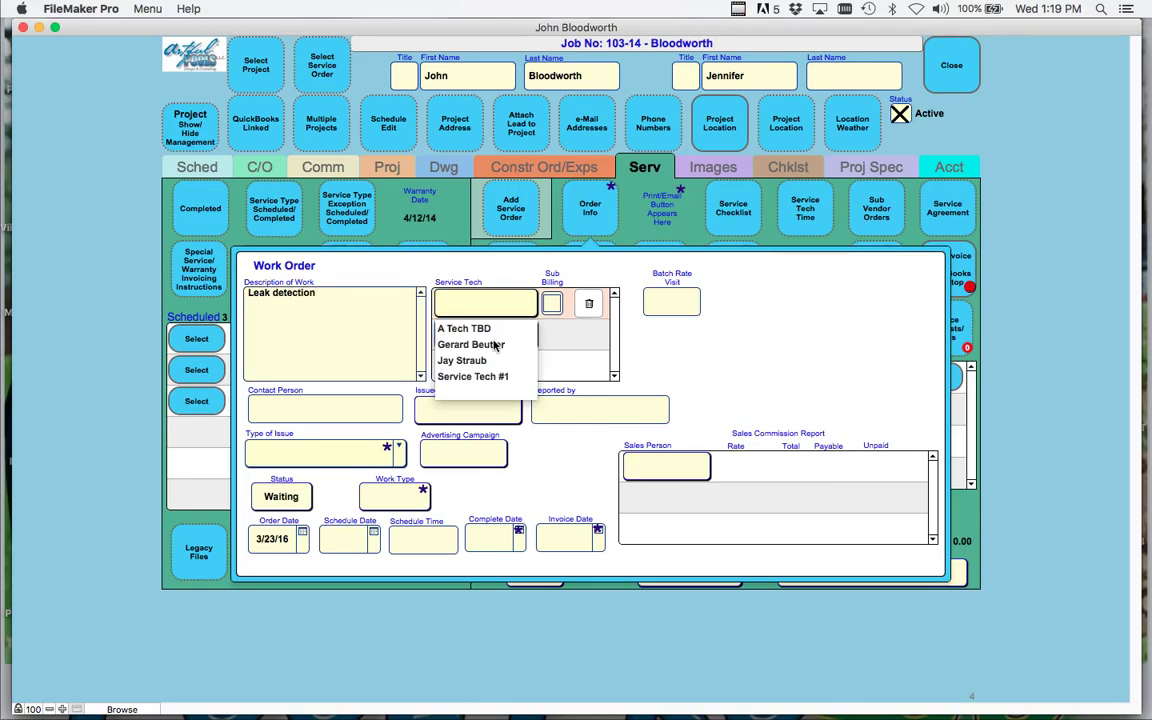
pyautogui.click(494, 345)
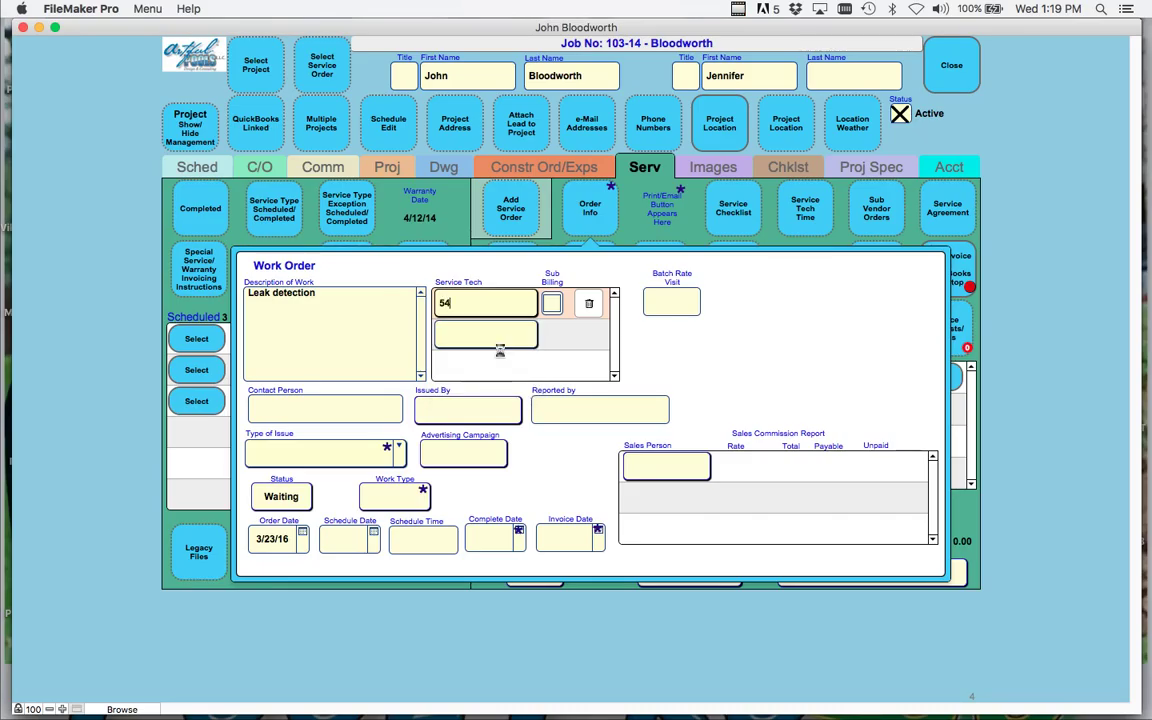
pyautogui.click(503, 411)
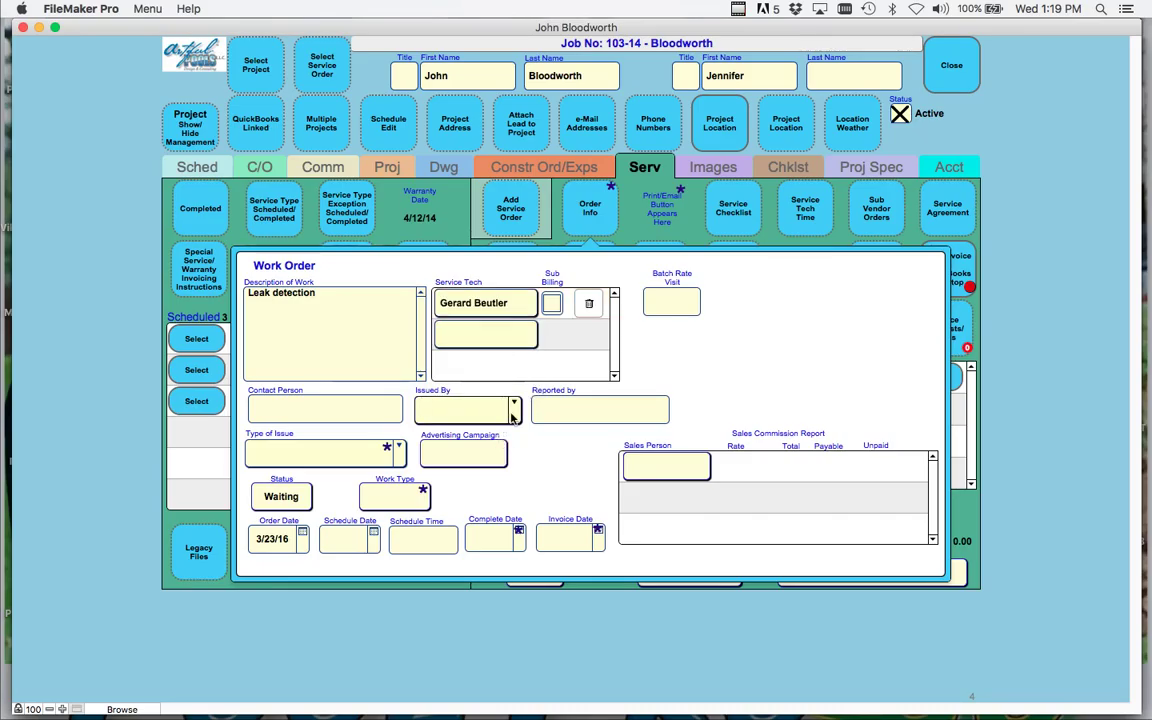
pyautogui.click(513, 406)
pyautogui.scroll(-3, 483, 595)
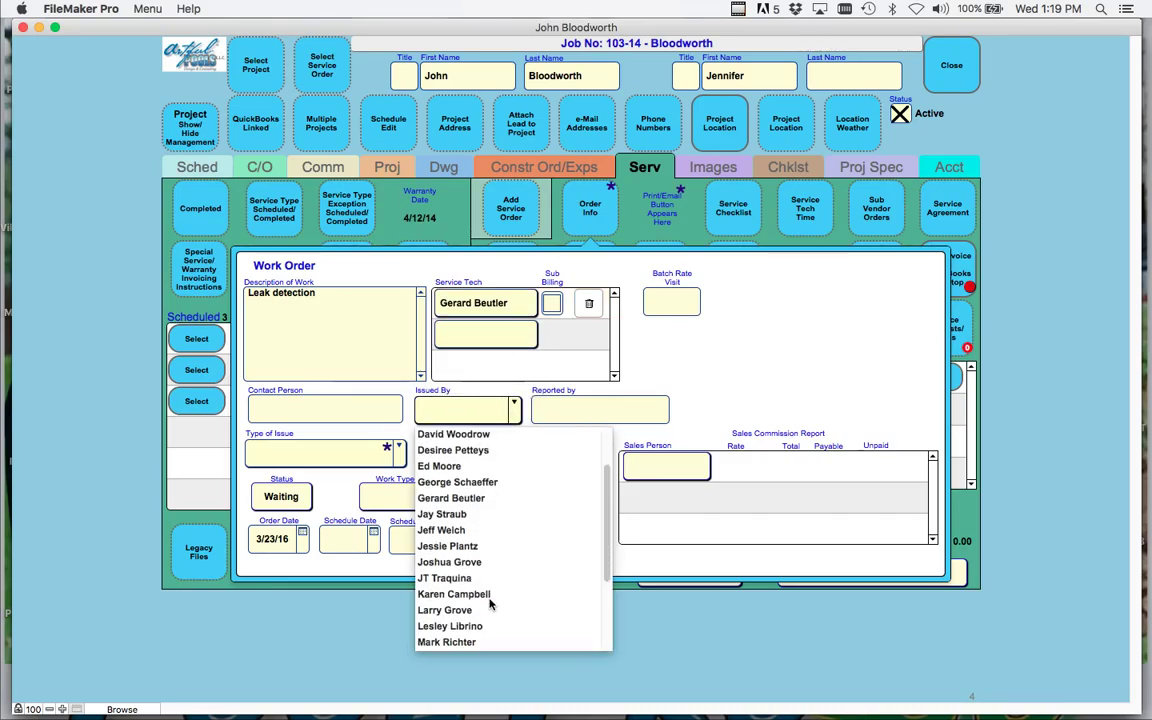
pyautogui.click(450, 643)
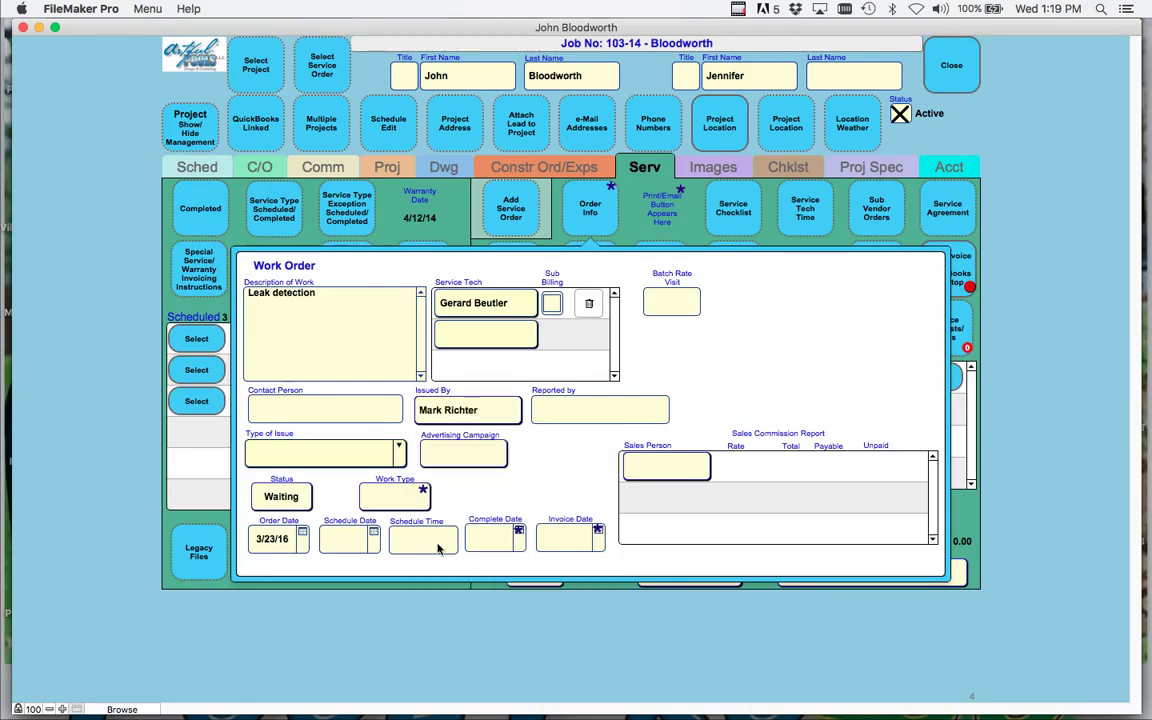
# Set issue type Leak Test, work type Warranty, and schedule date March 23, 2016
pyautogui.click(398, 452)
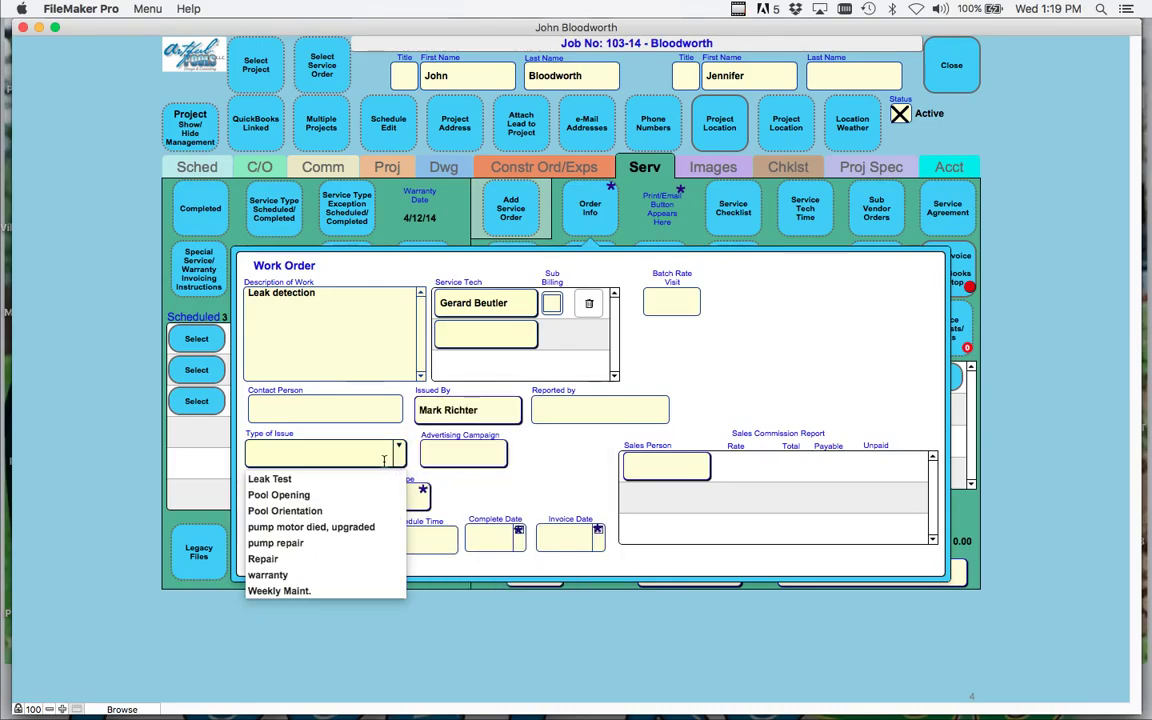
pyautogui.click(290, 479)
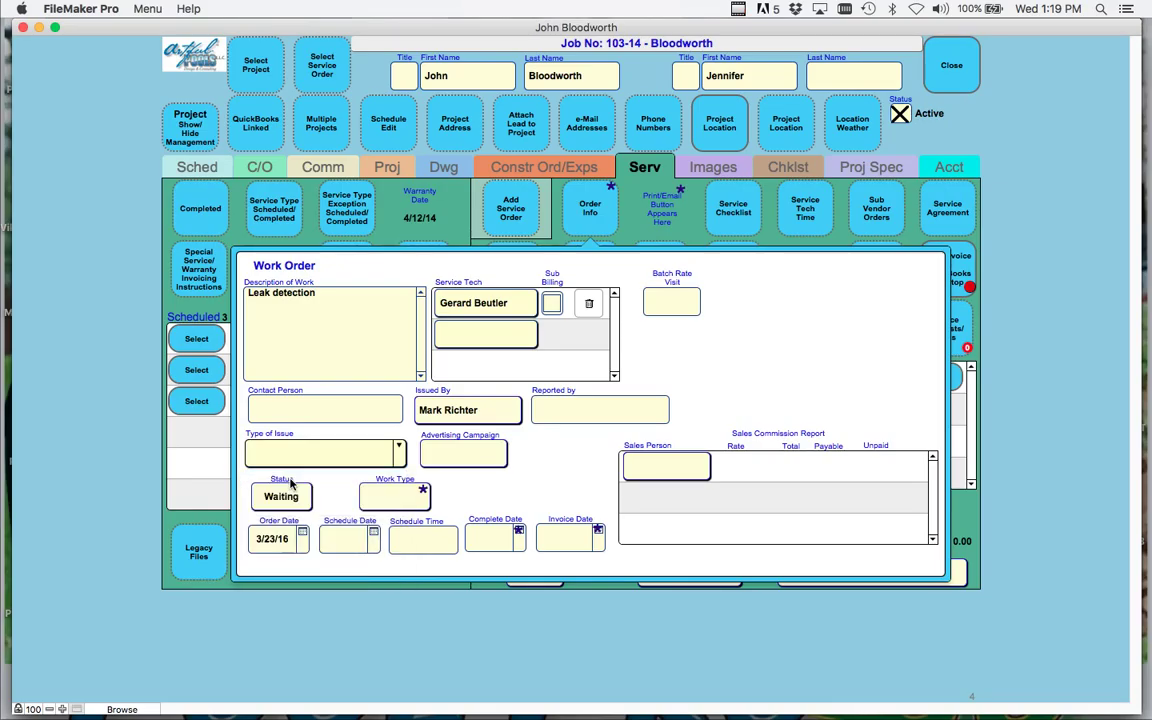
pyautogui.click(398, 496)
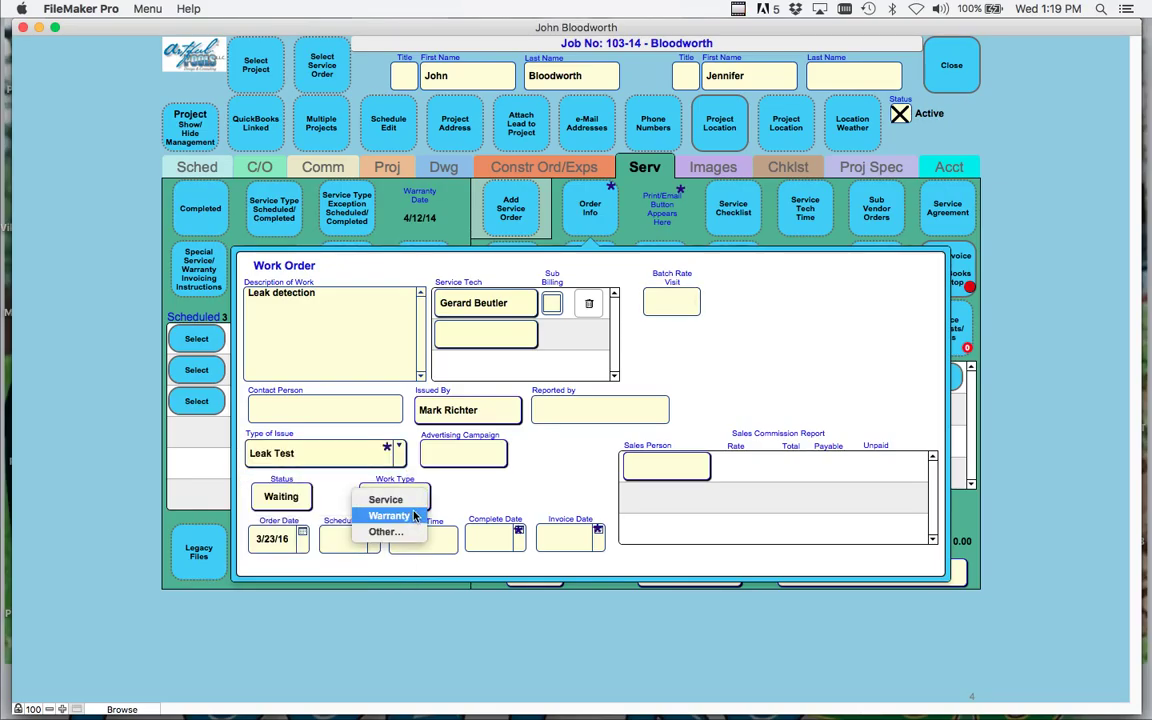
pyautogui.click(413, 516)
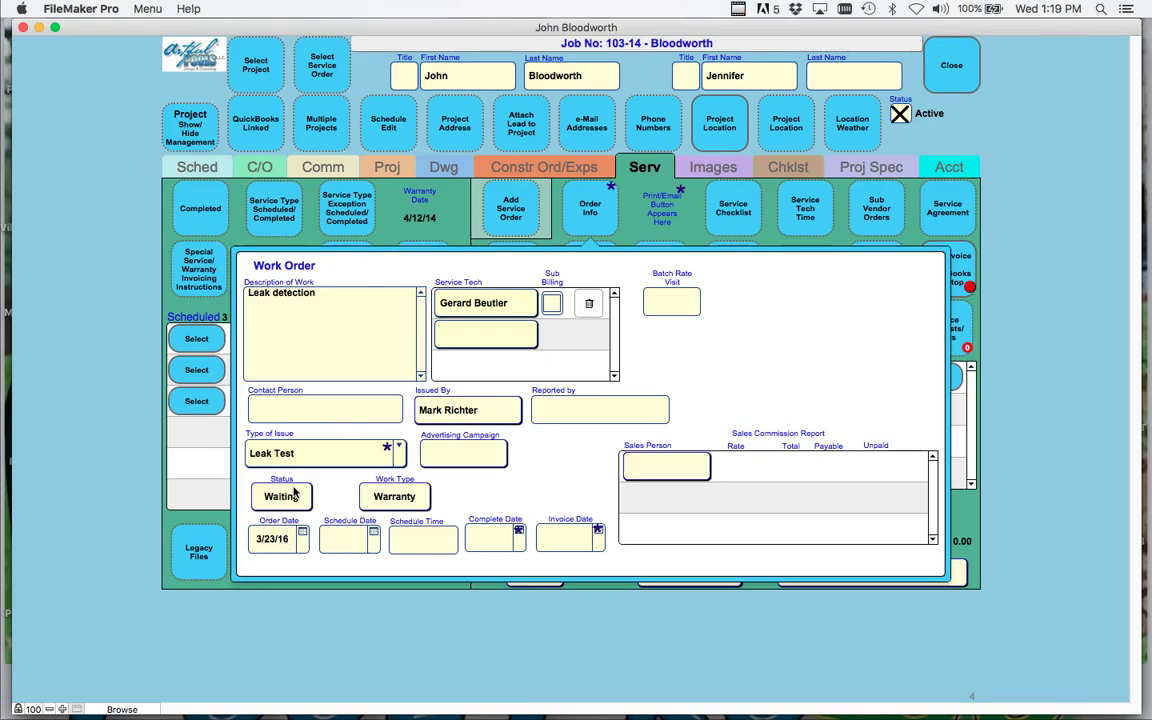
pyautogui.click(347, 539)
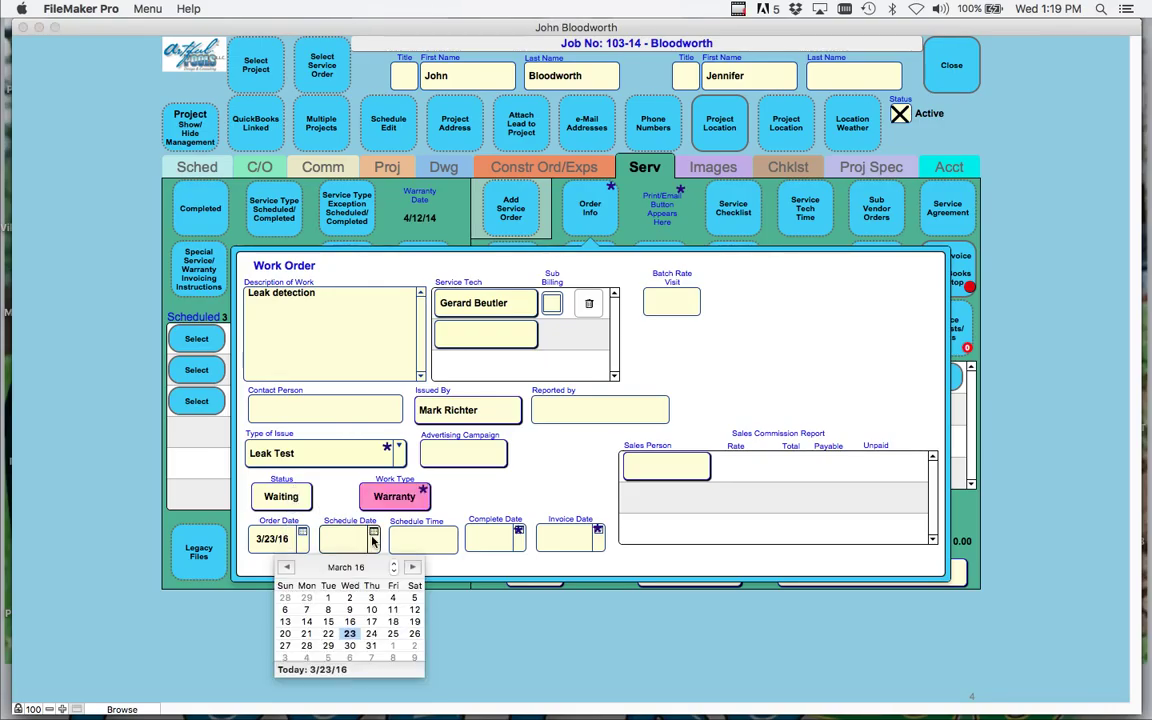
pyautogui.click(349, 635)
pyautogui.press('Tab')
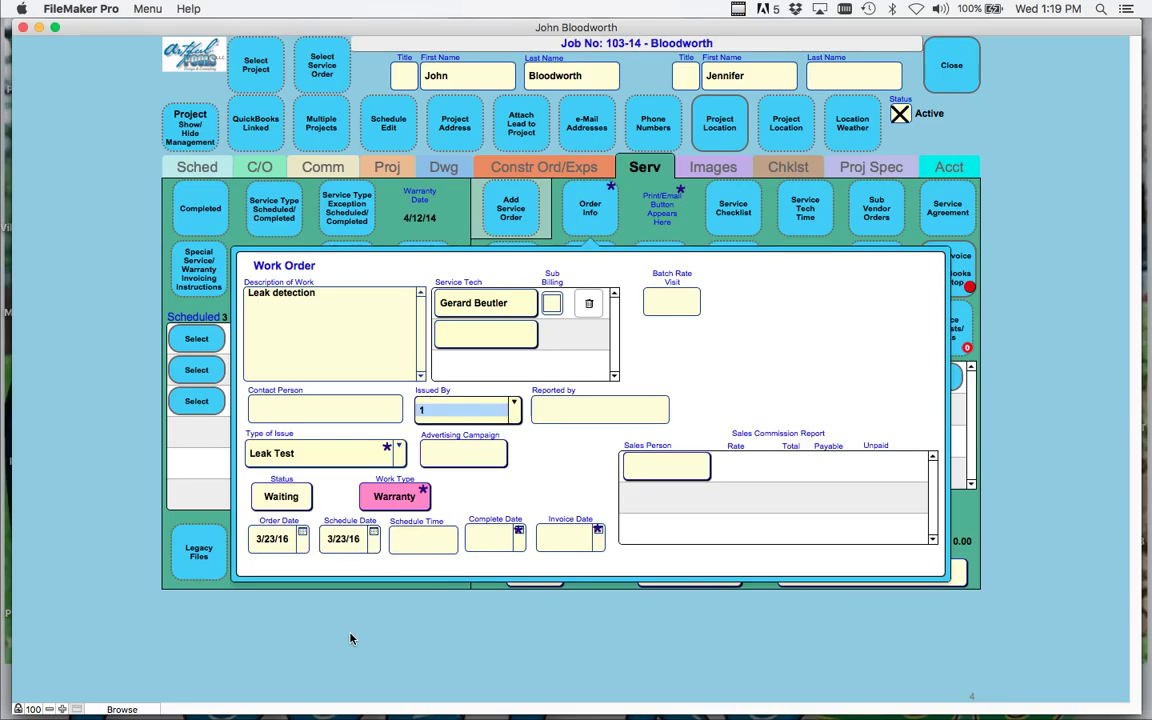
pyautogui.click(596, 218)
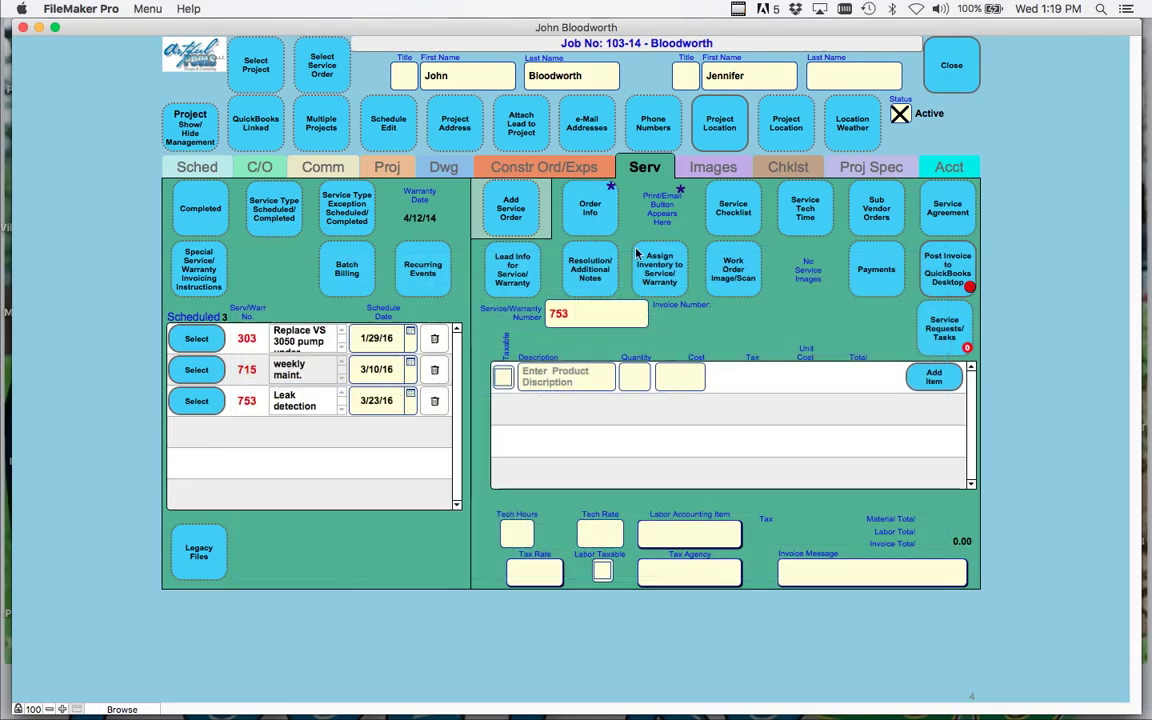
# Add a 'Leak test' invoice line costing 0.00, then close the job and project list
pyautogui.click(527, 381)
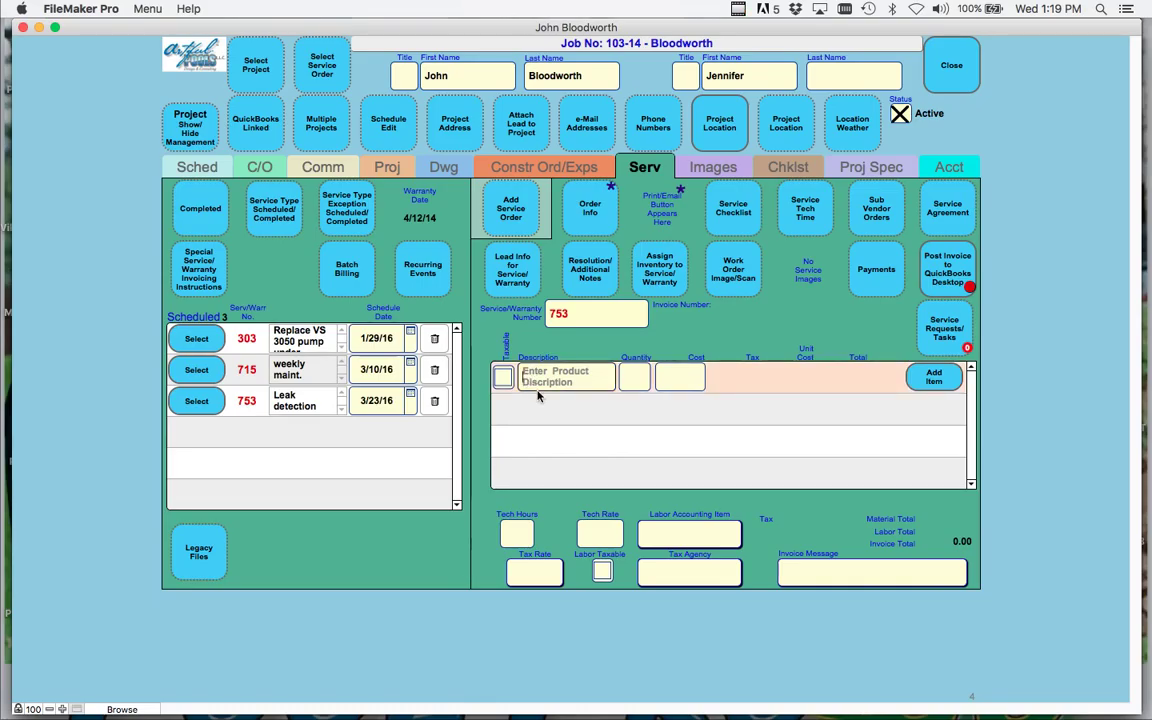
pyautogui.write('Leak ')
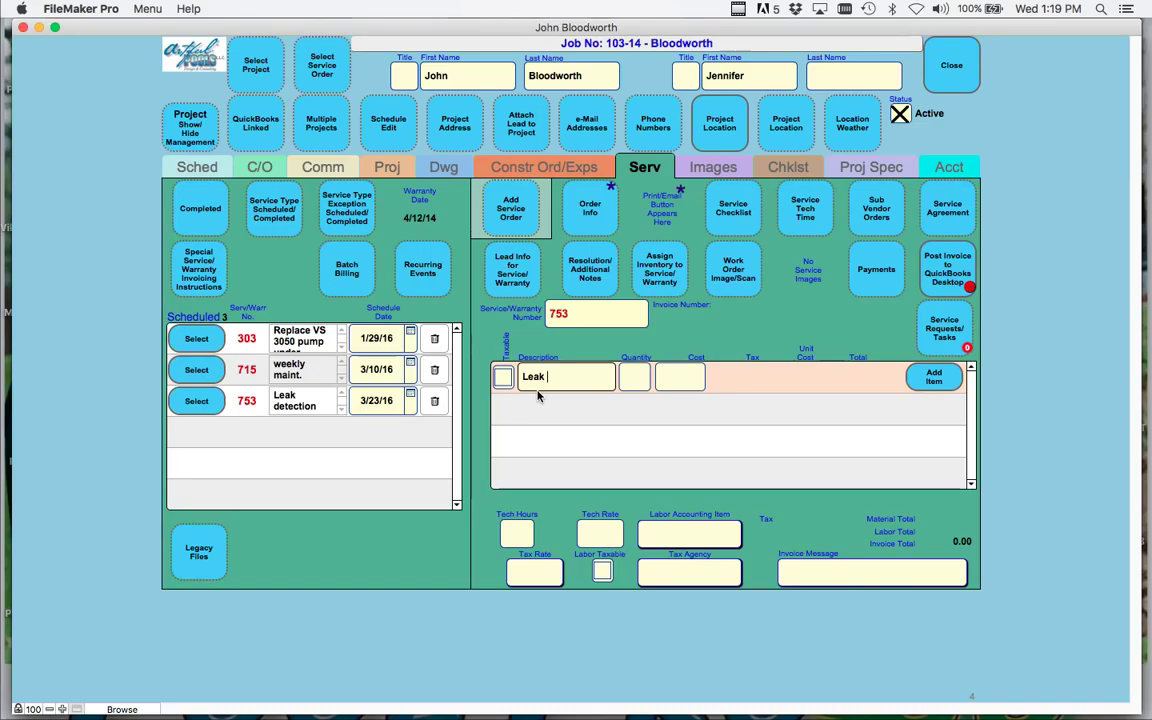
pyautogui.write('test')
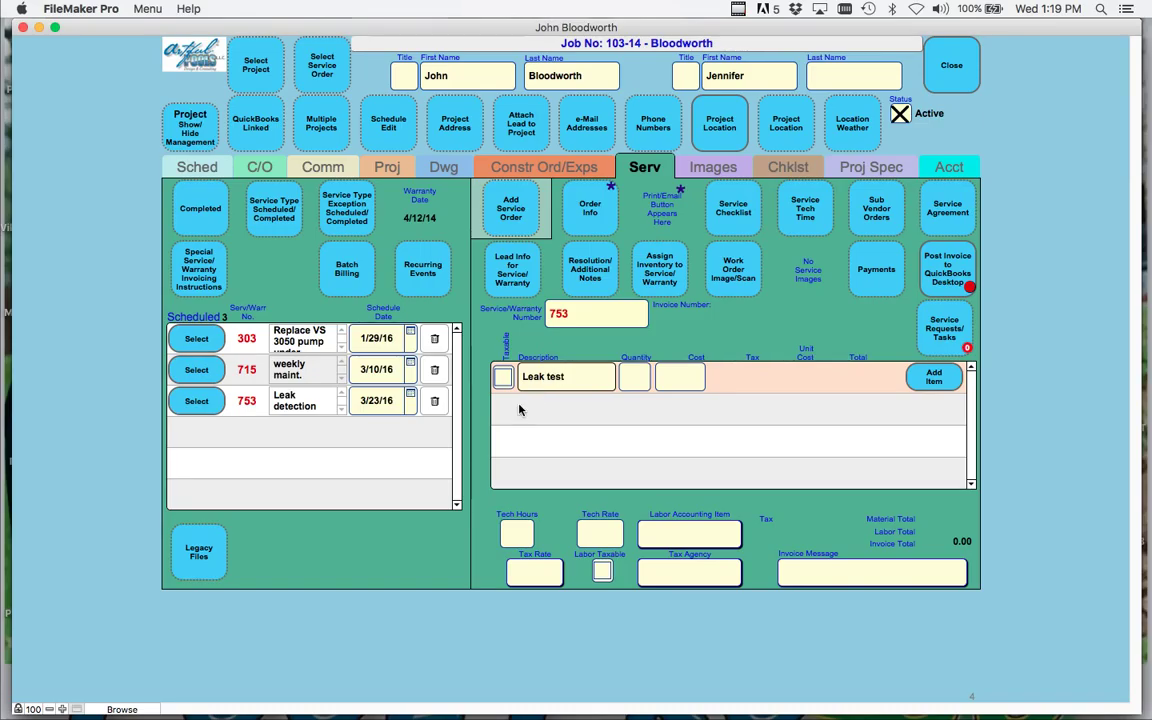
pyautogui.click(690, 382)
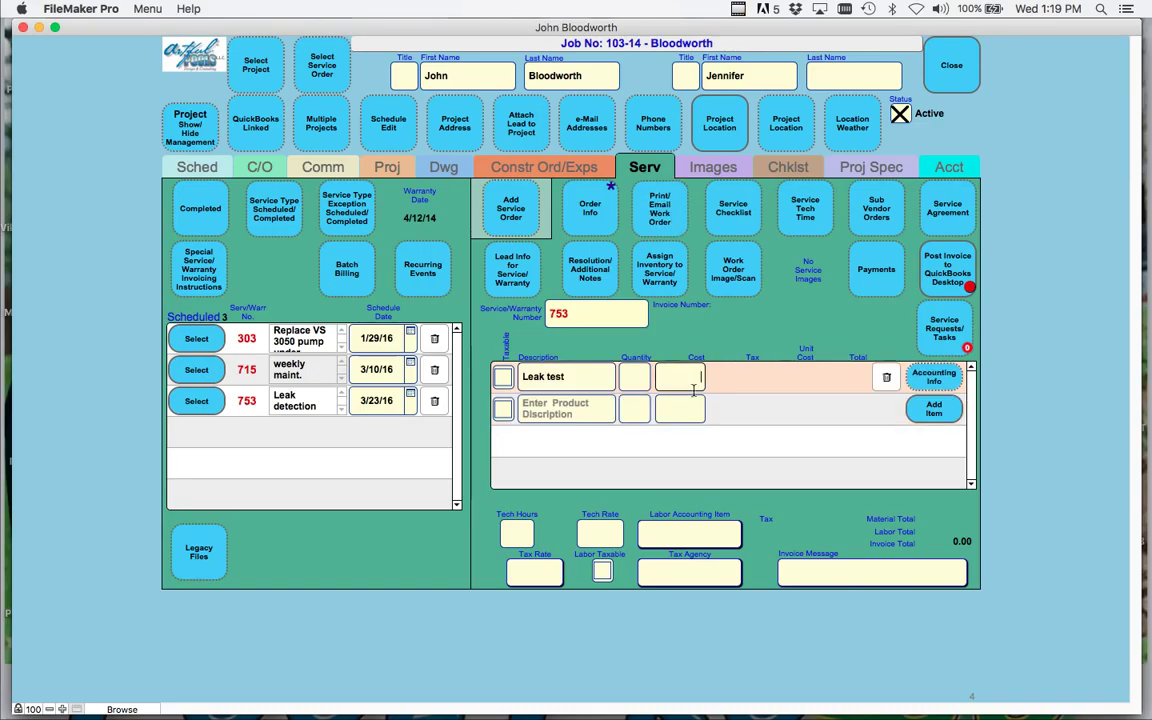
pyautogui.write('0')
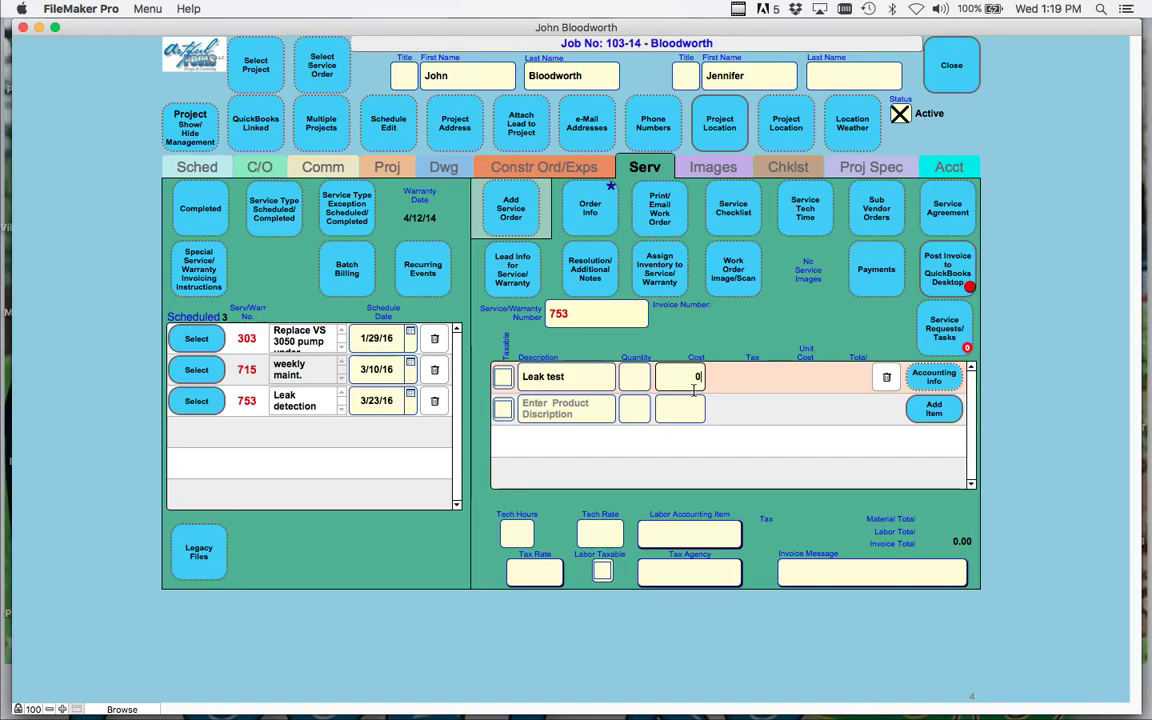
pyautogui.write('.00')
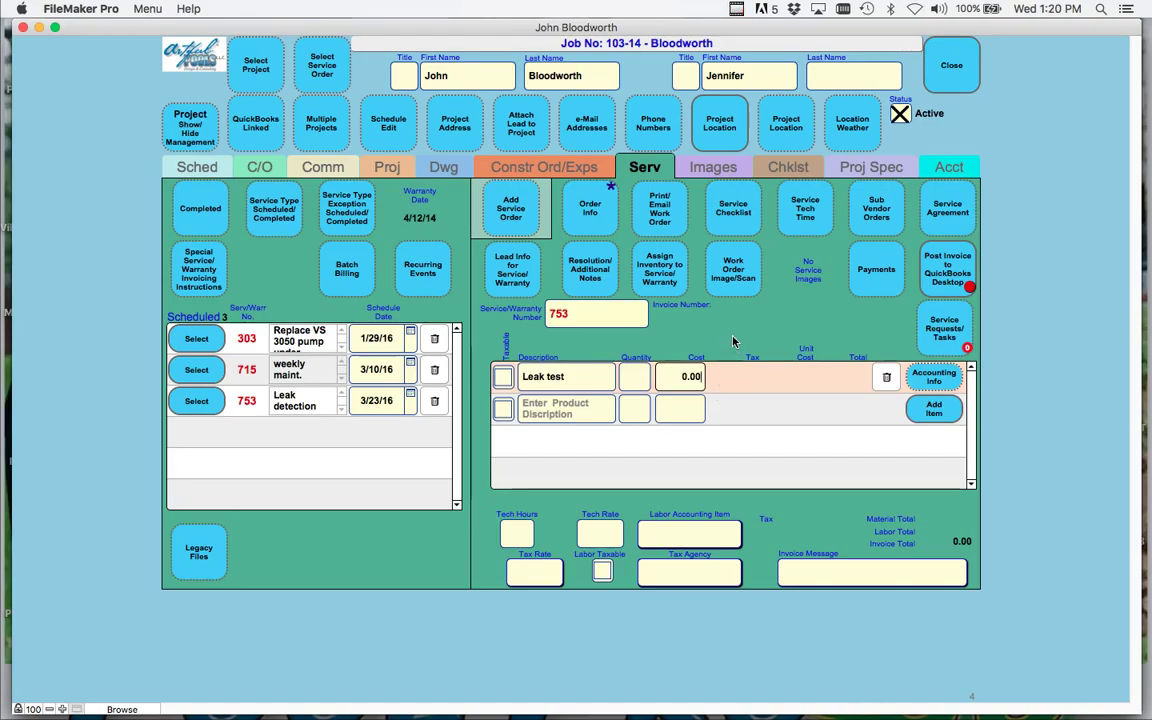
pyautogui.click(732, 342)
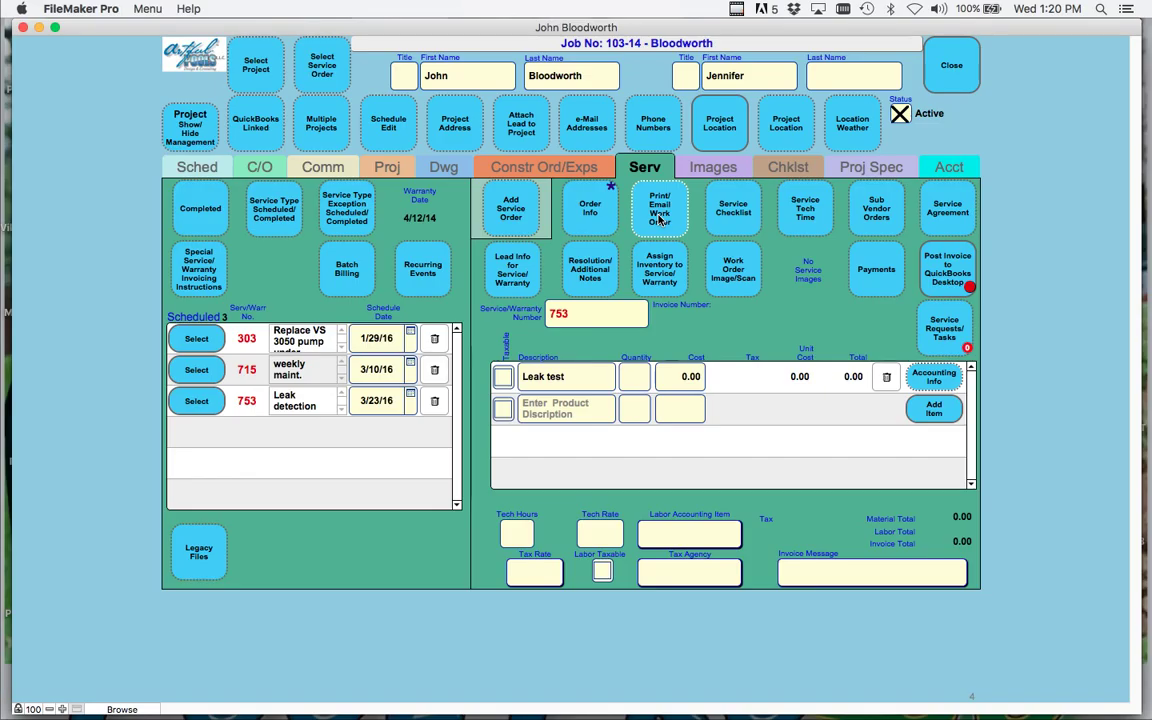
pyautogui.click(944, 88)
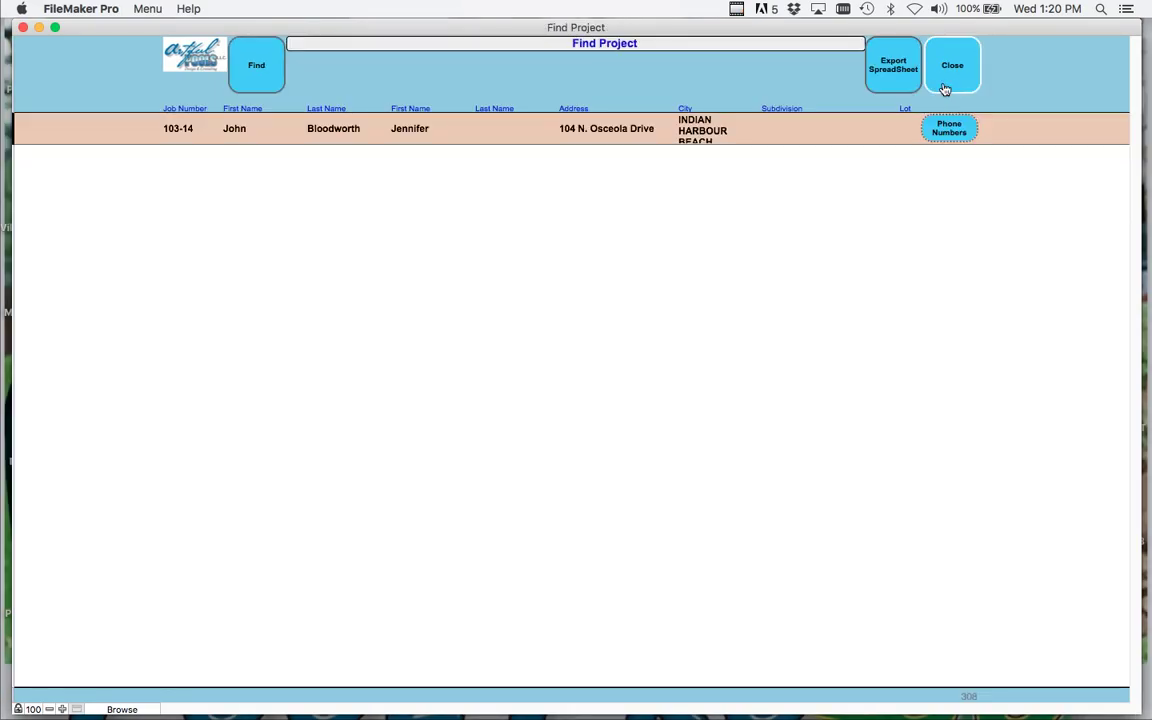
pyautogui.click(944, 88)
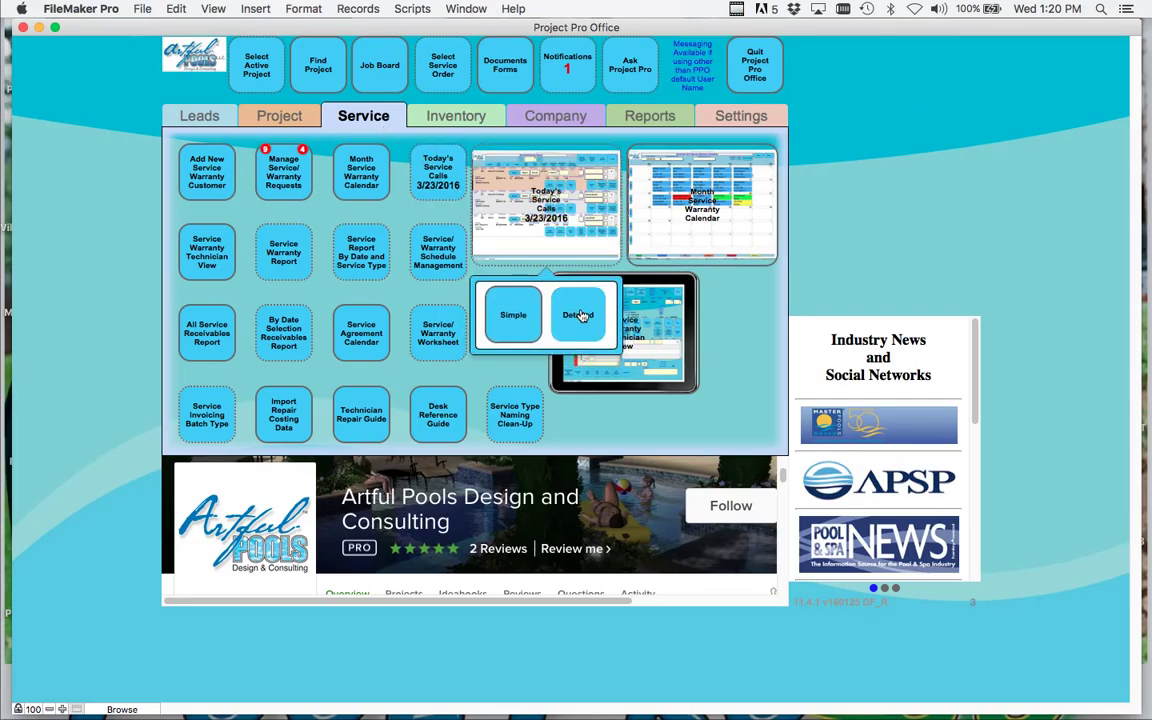
pyautogui.click(580, 316)
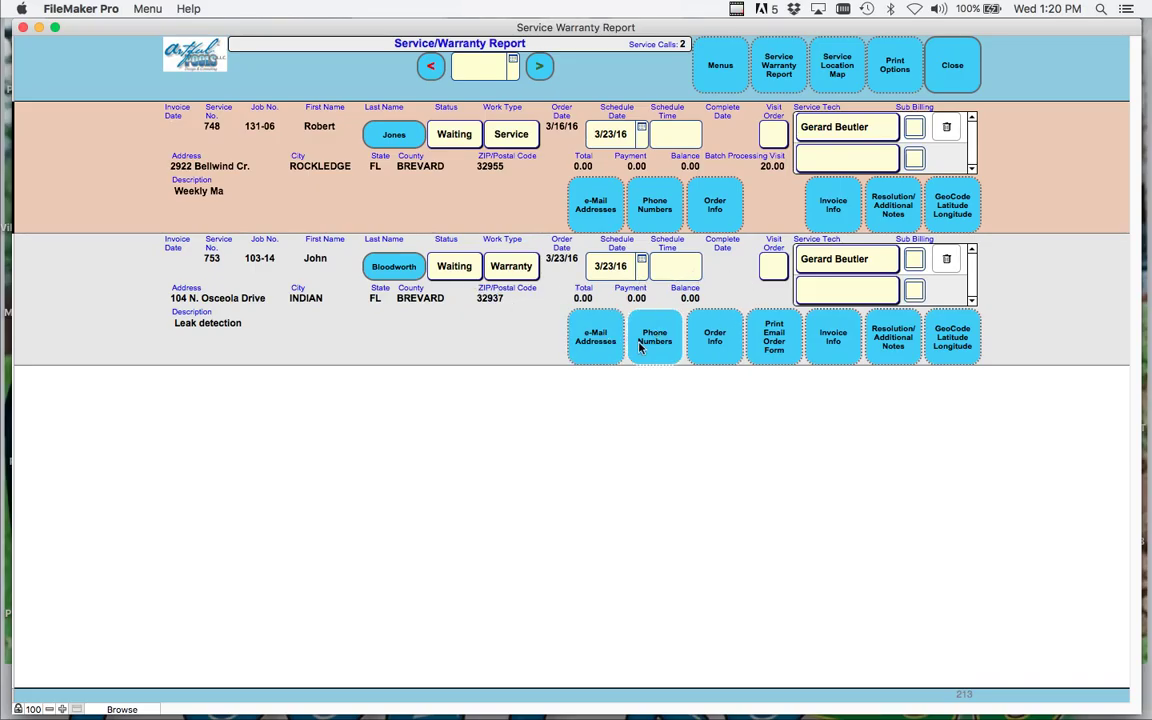
pyautogui.click(715, 338)
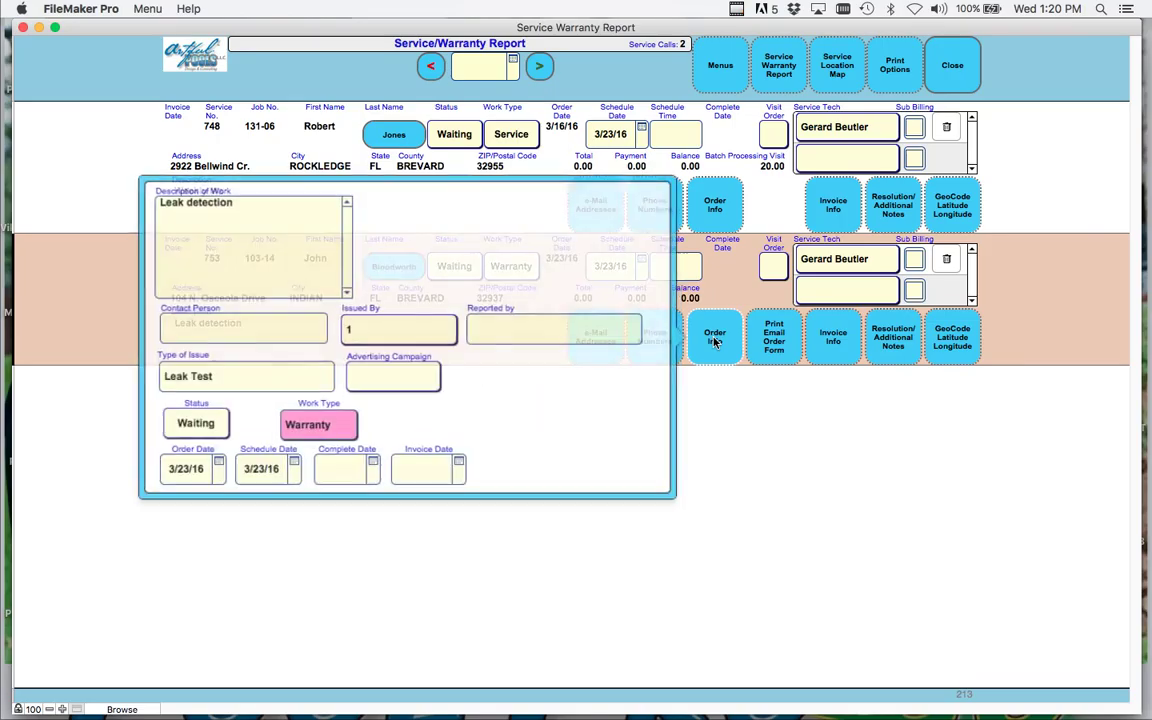
pyautogui.click(715, 342)
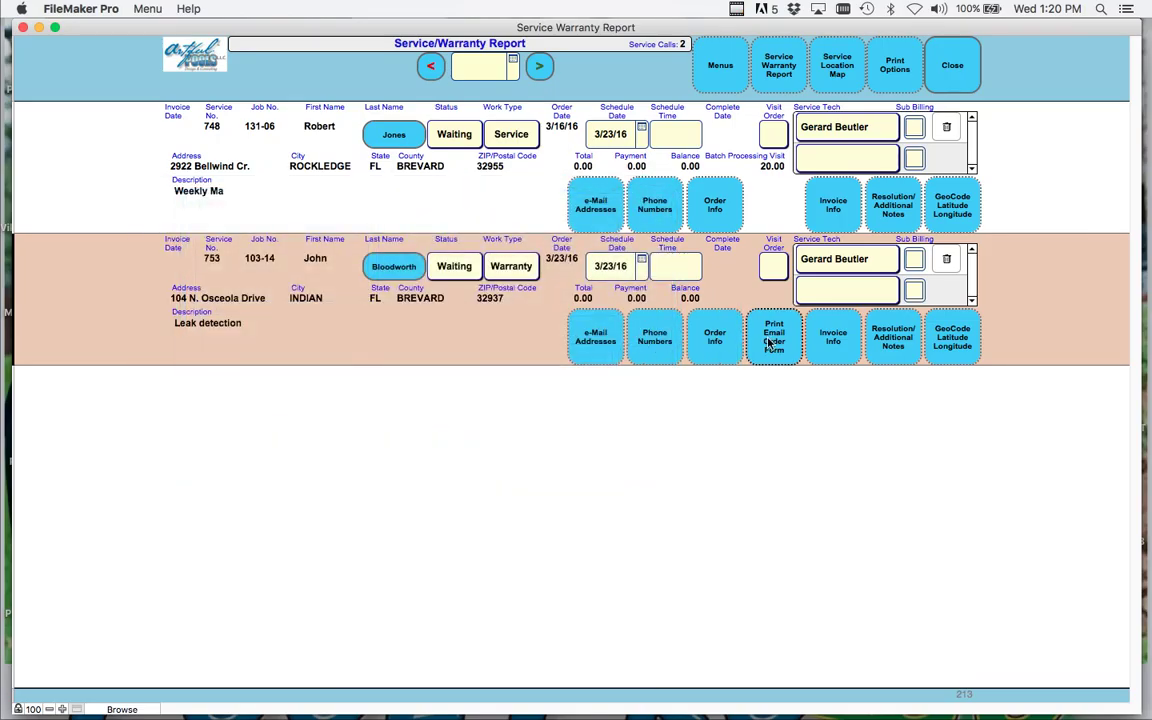
pyautogui.click(772, 340)
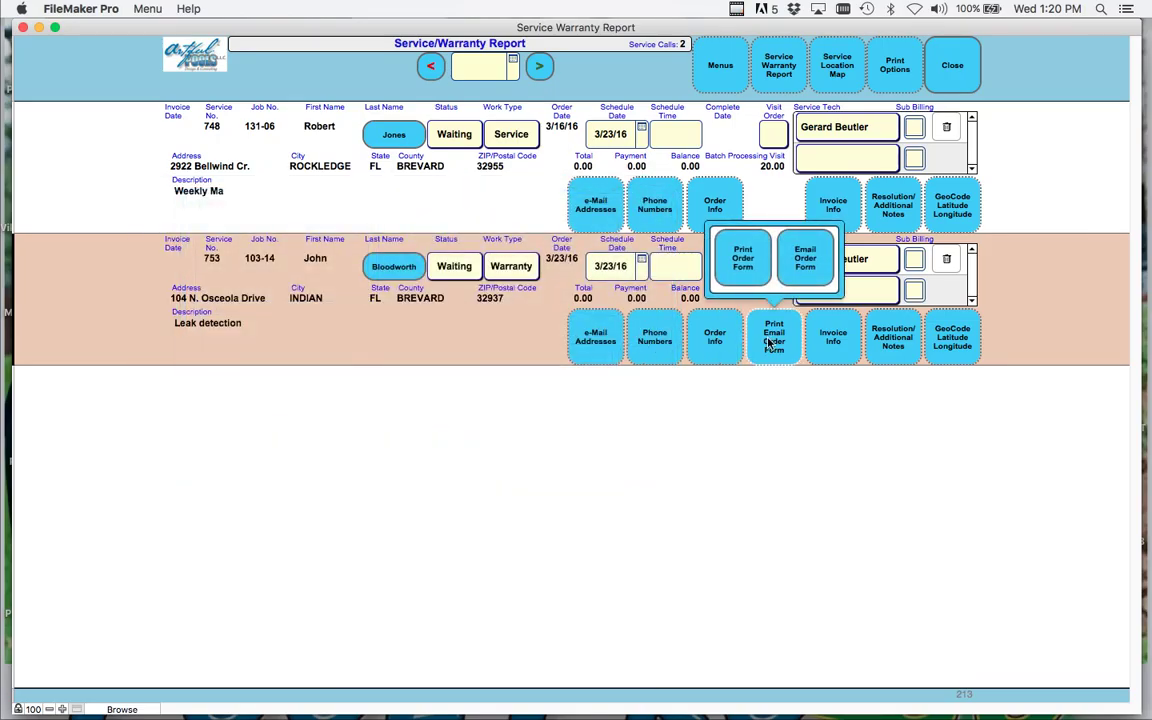
pyautogui.click(770, 343)
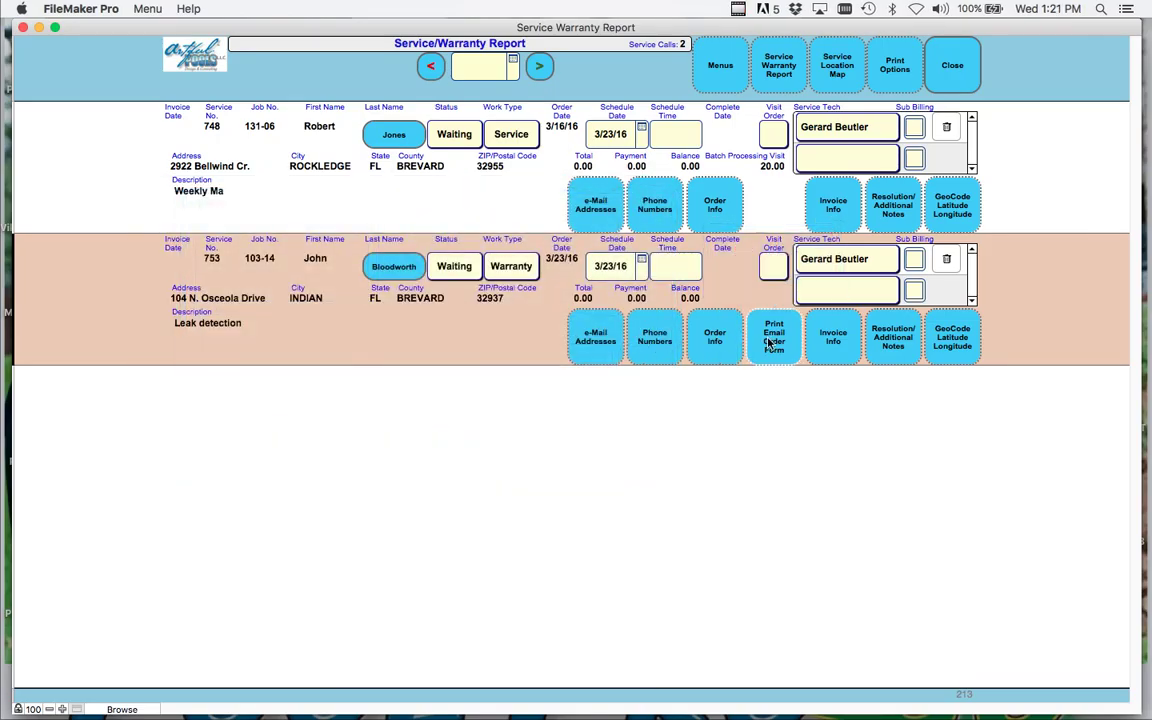
pyautogui.click(818, 340)
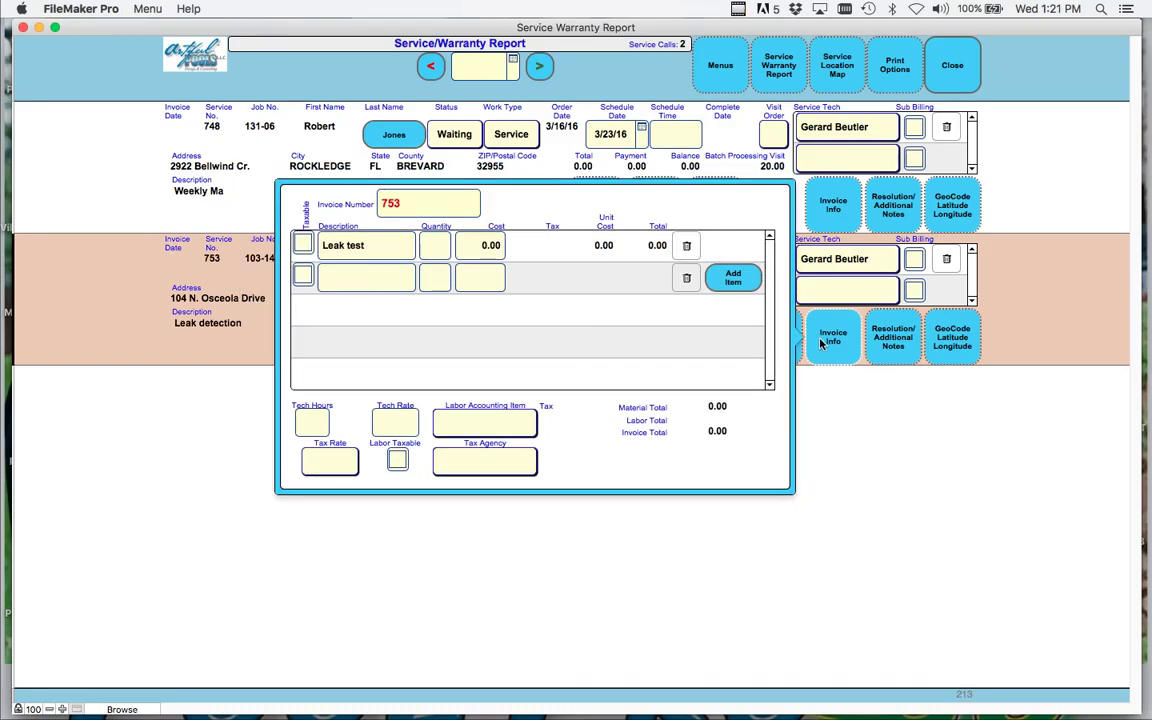
pyautogui.click(800, 307)
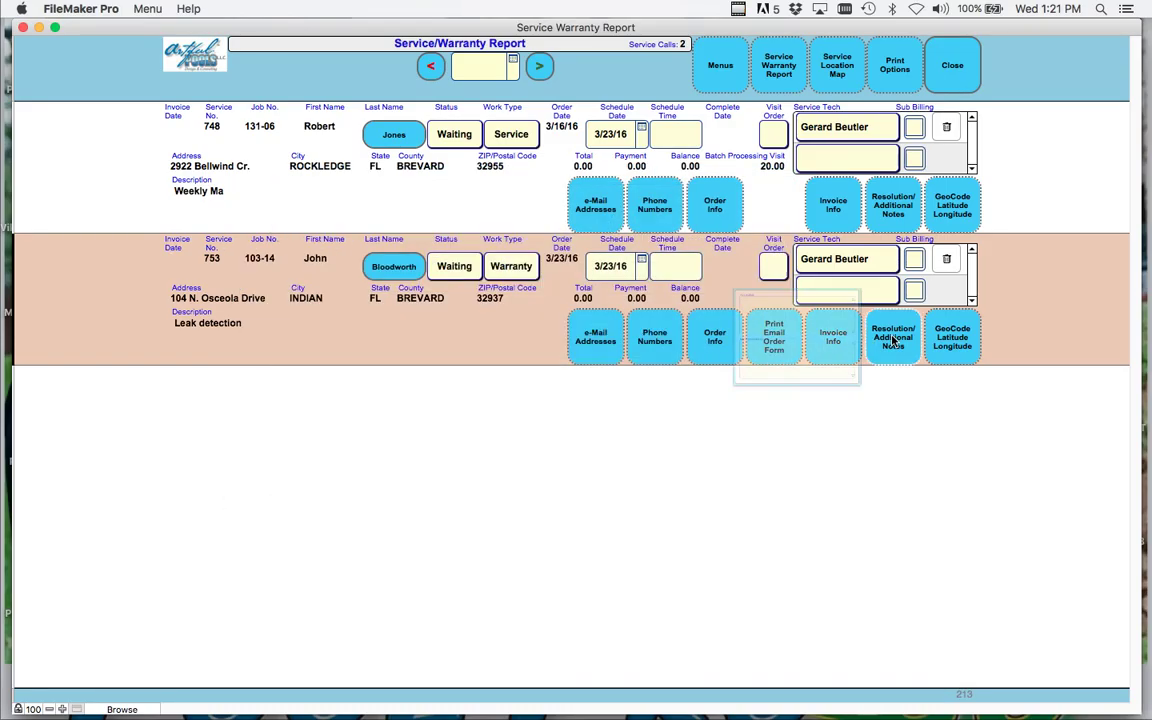
pyautogui.click(893, 341)
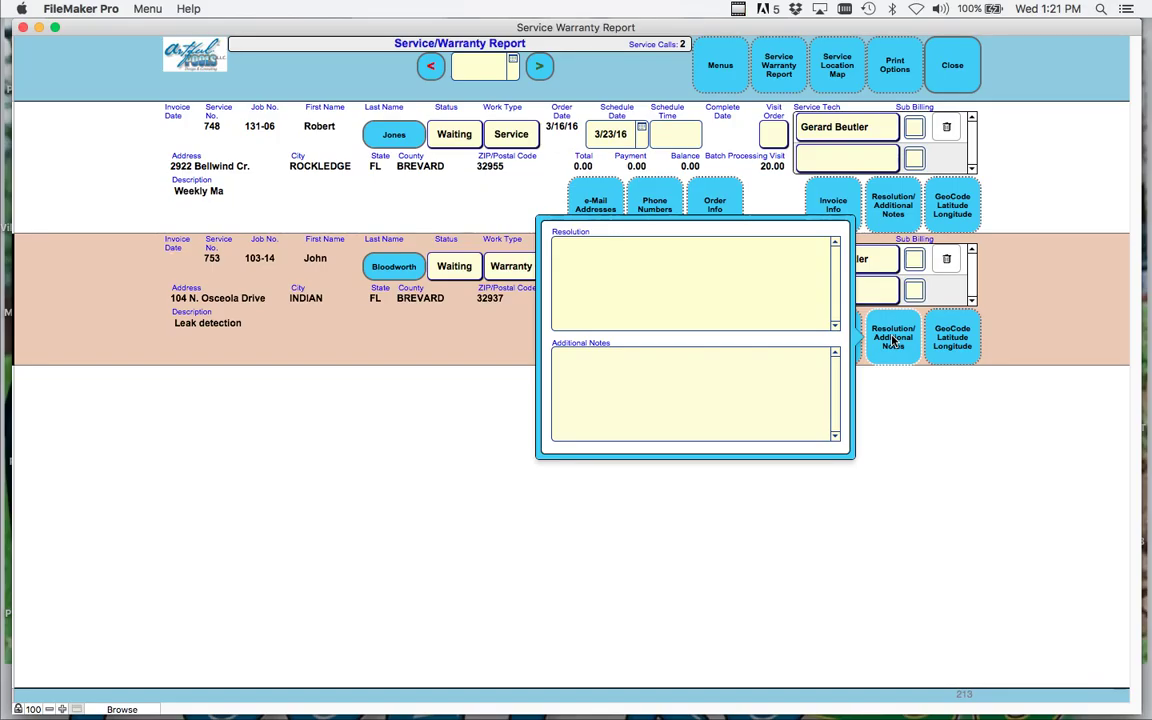
pyautogui.click(893, 341)
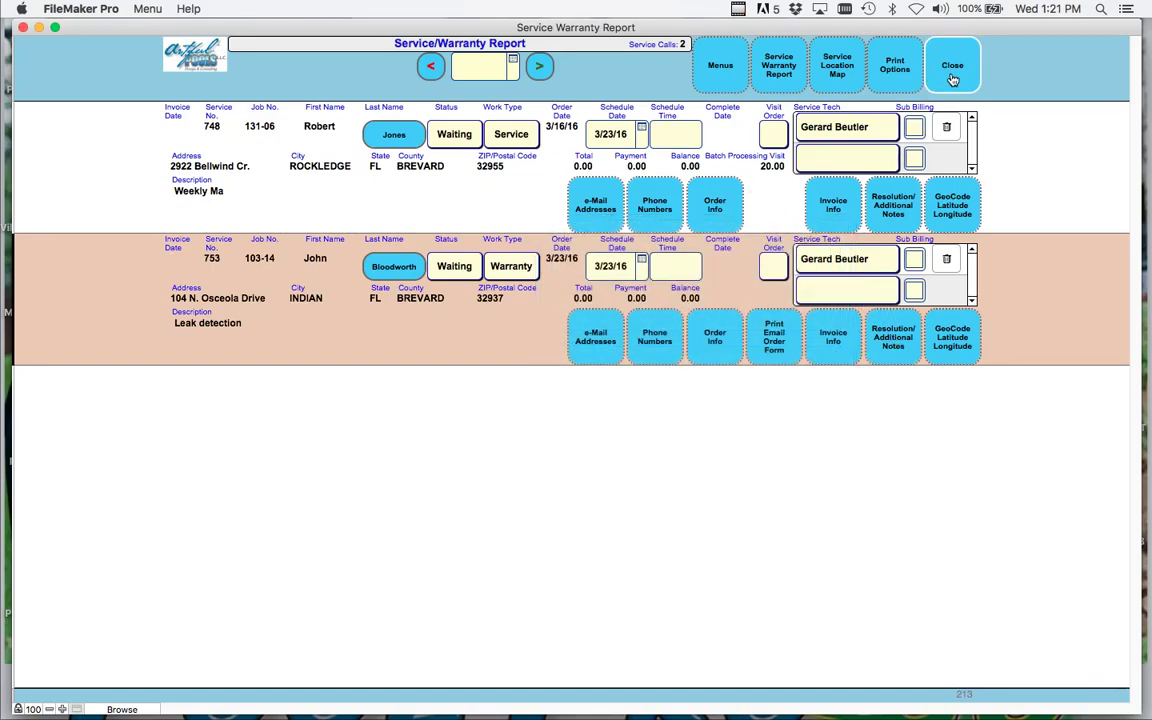
pyautogui.click(952, 78)
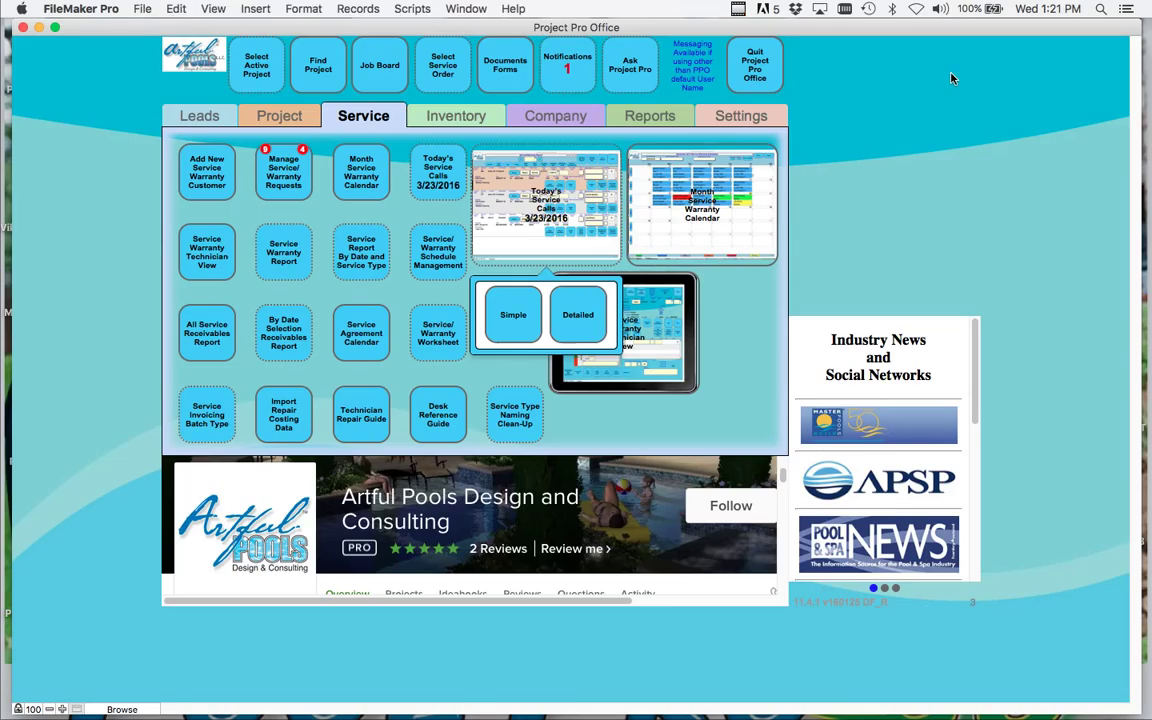
# Show the service warranty calendar filtered to Scheduled calls in single-week view
pyautogui.click(703, 190)
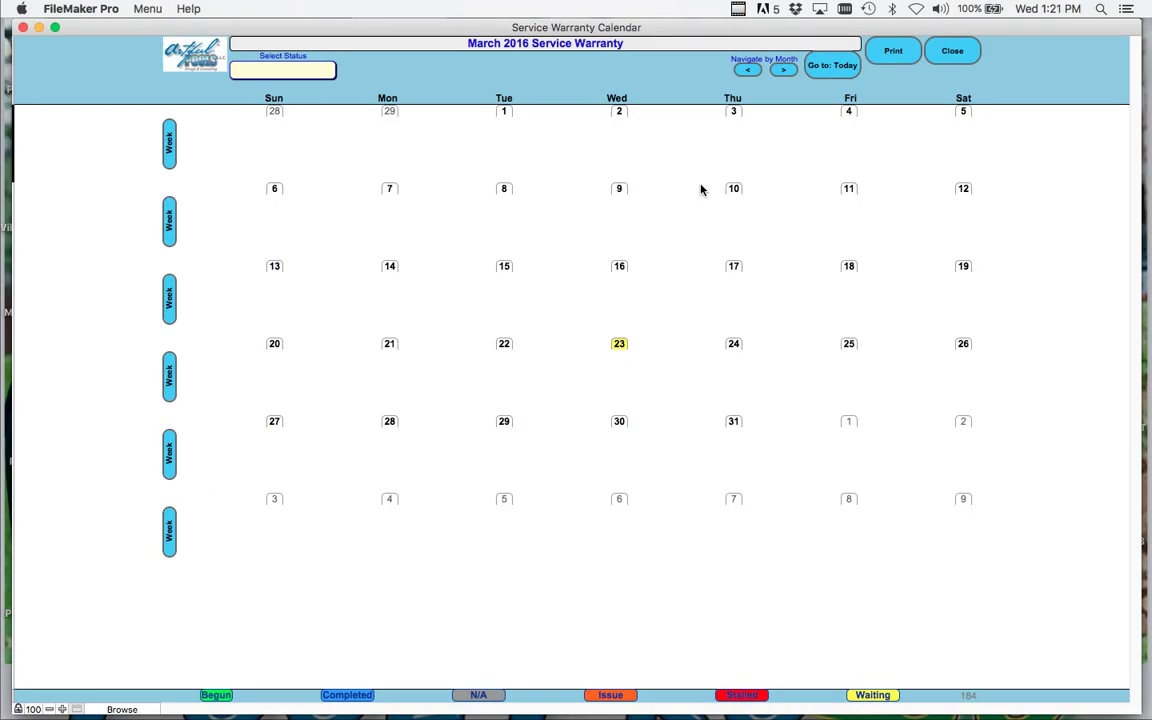
pyautogui.click(280, 76)
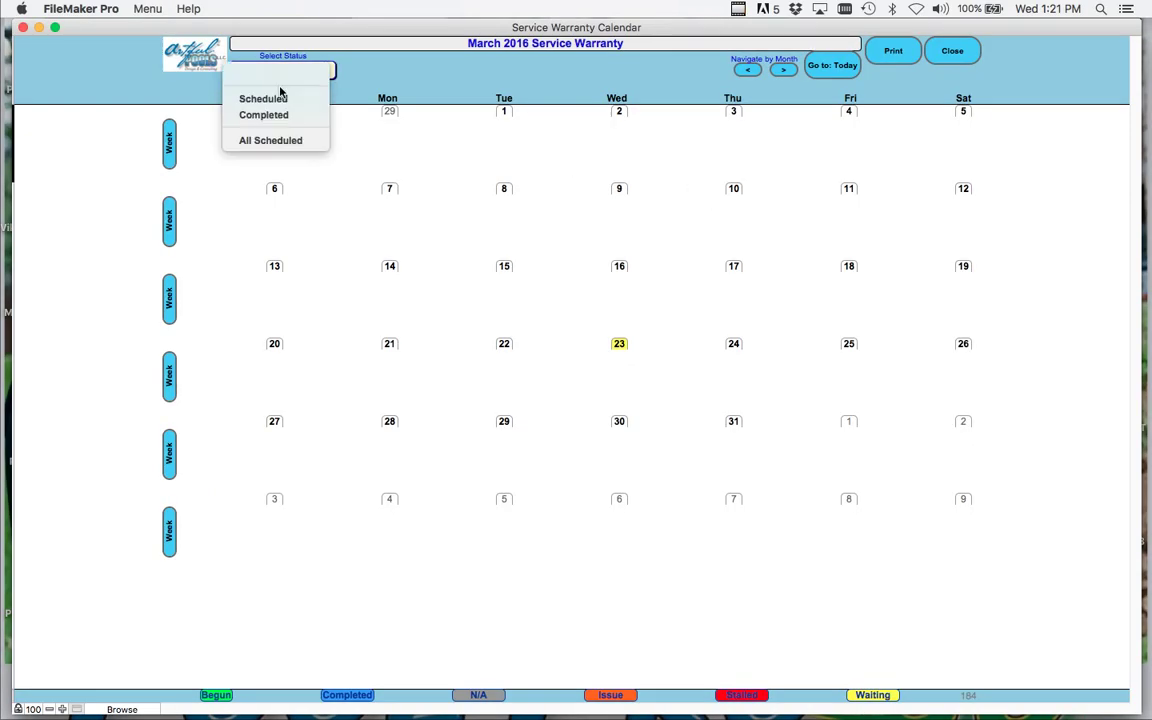
pyautogui.click(283, 99)
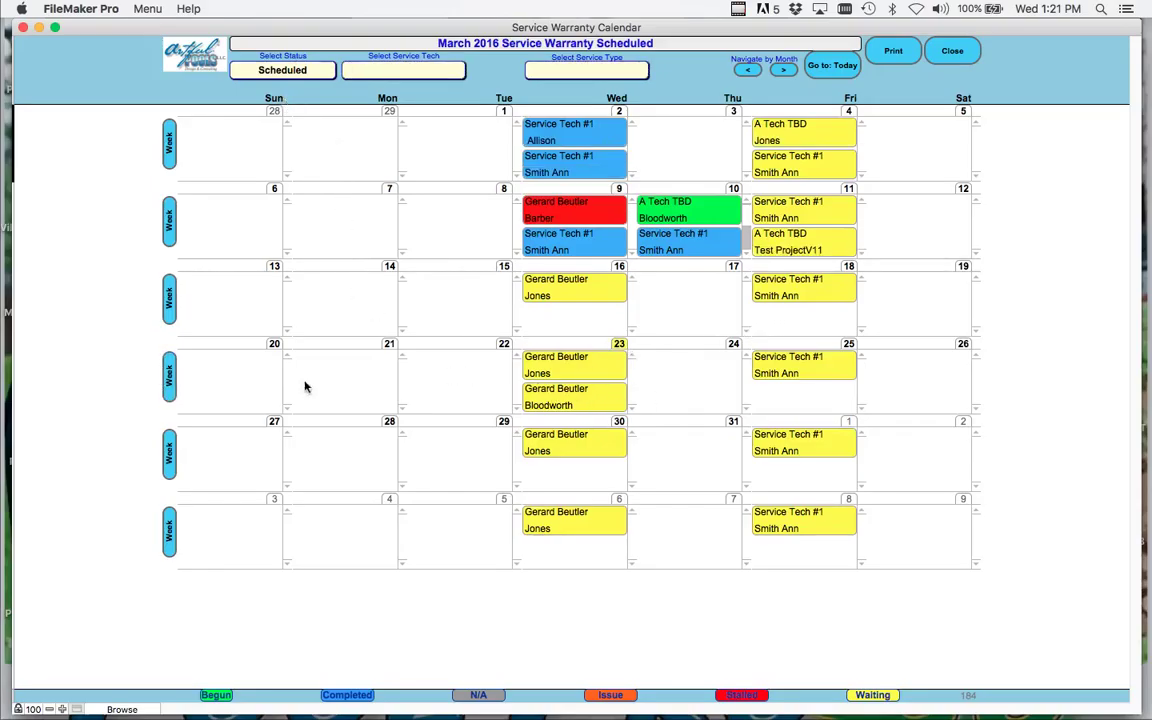
pyautogui.click(169, 376)
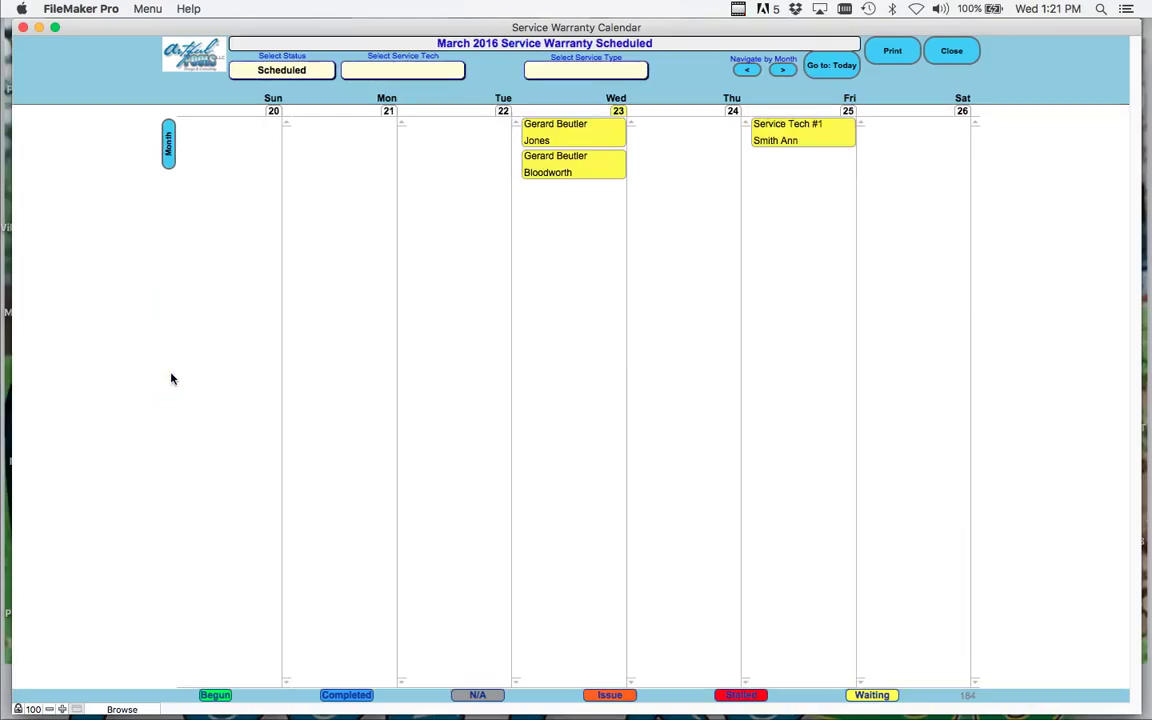
# Set the leak-test call on the 23rd to Complete, return to month view, and close the calendar
pyautogui.click(575, 172)
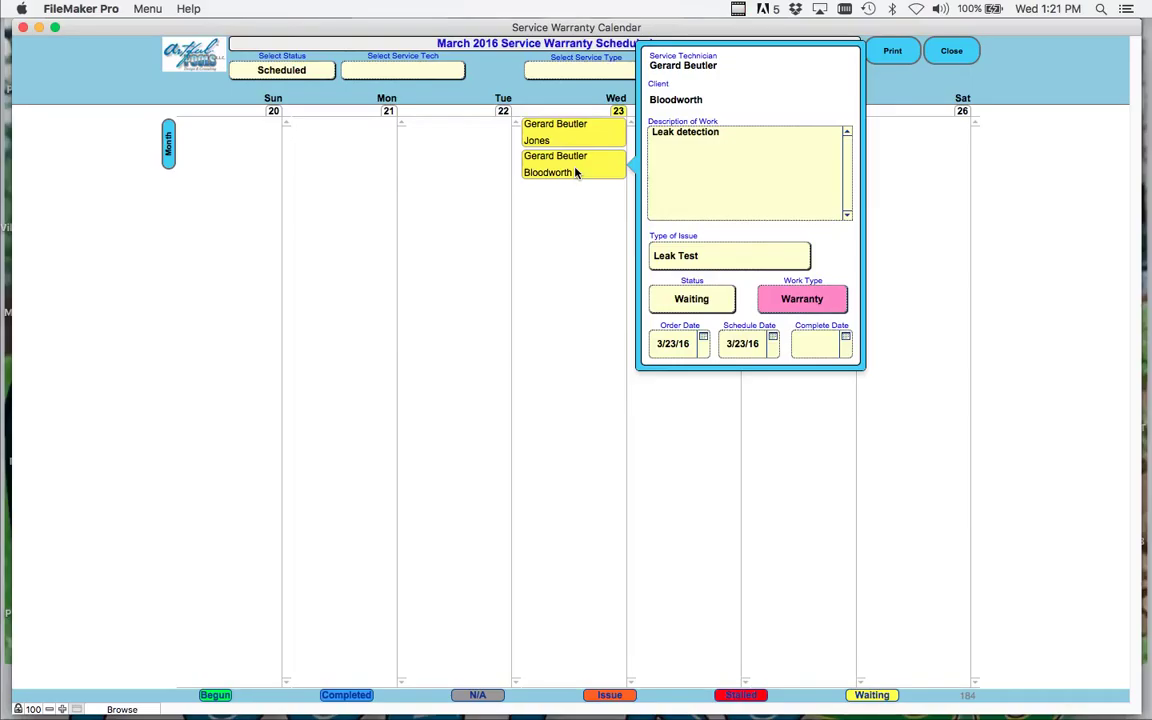
pyautogui.click(660, 302)
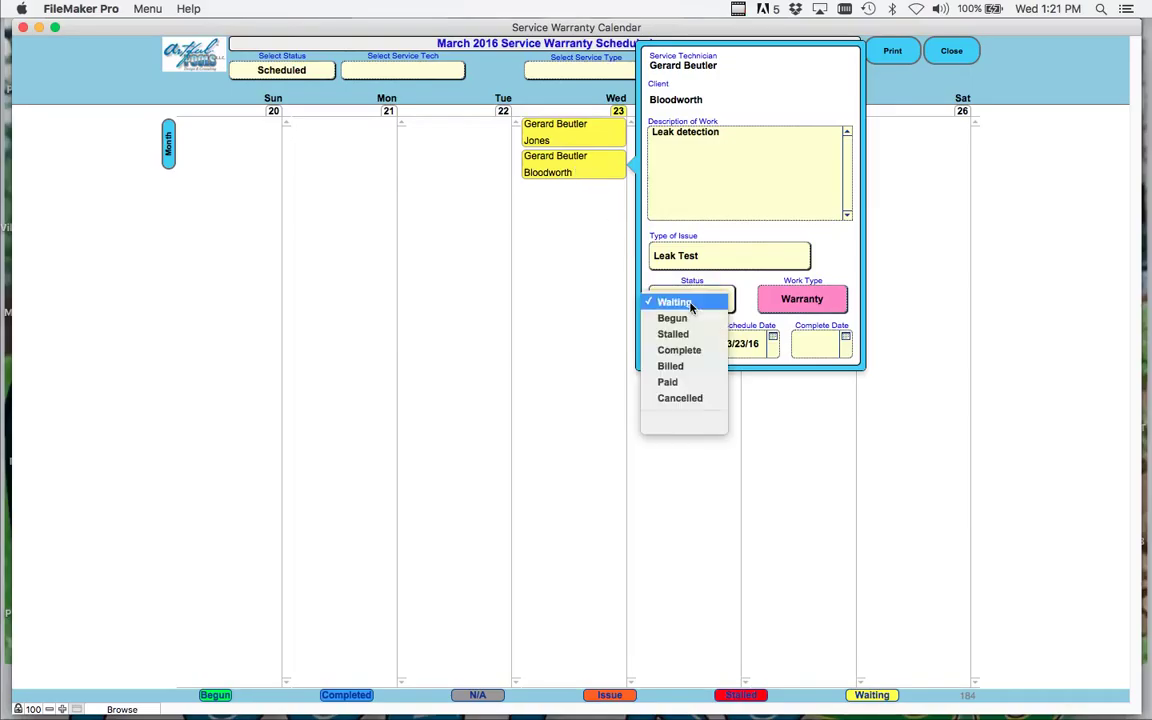
pyautogui.click(684, 349)
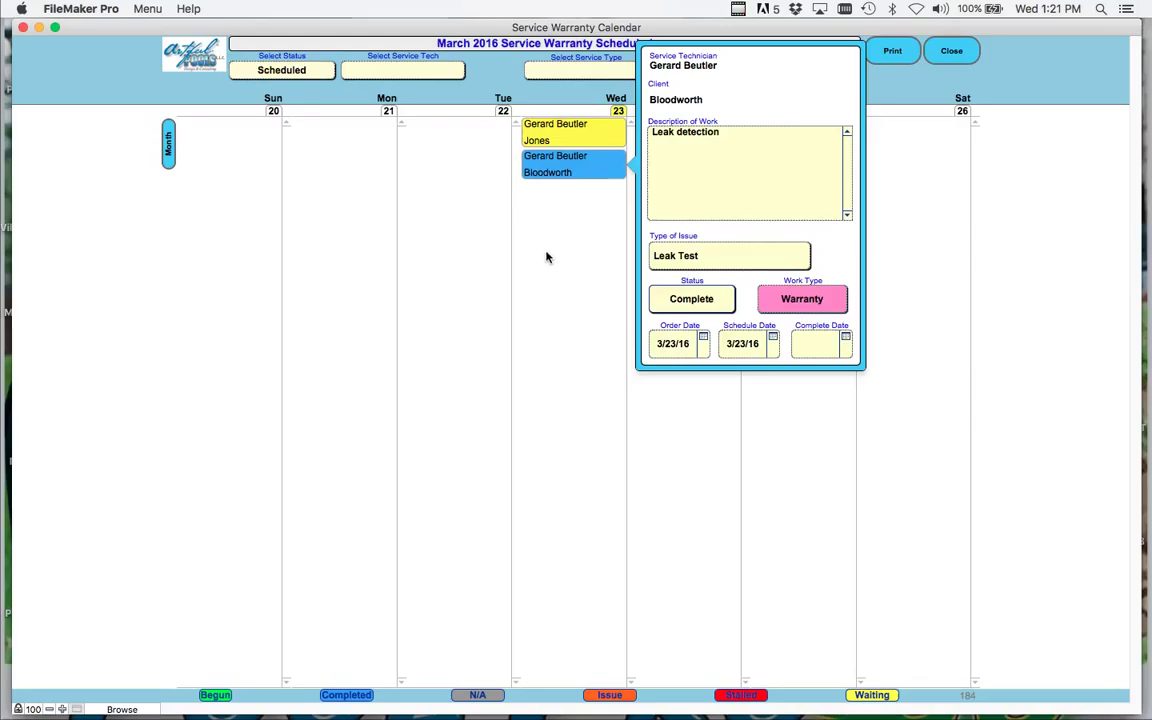
pyautogui.click(160, 128)
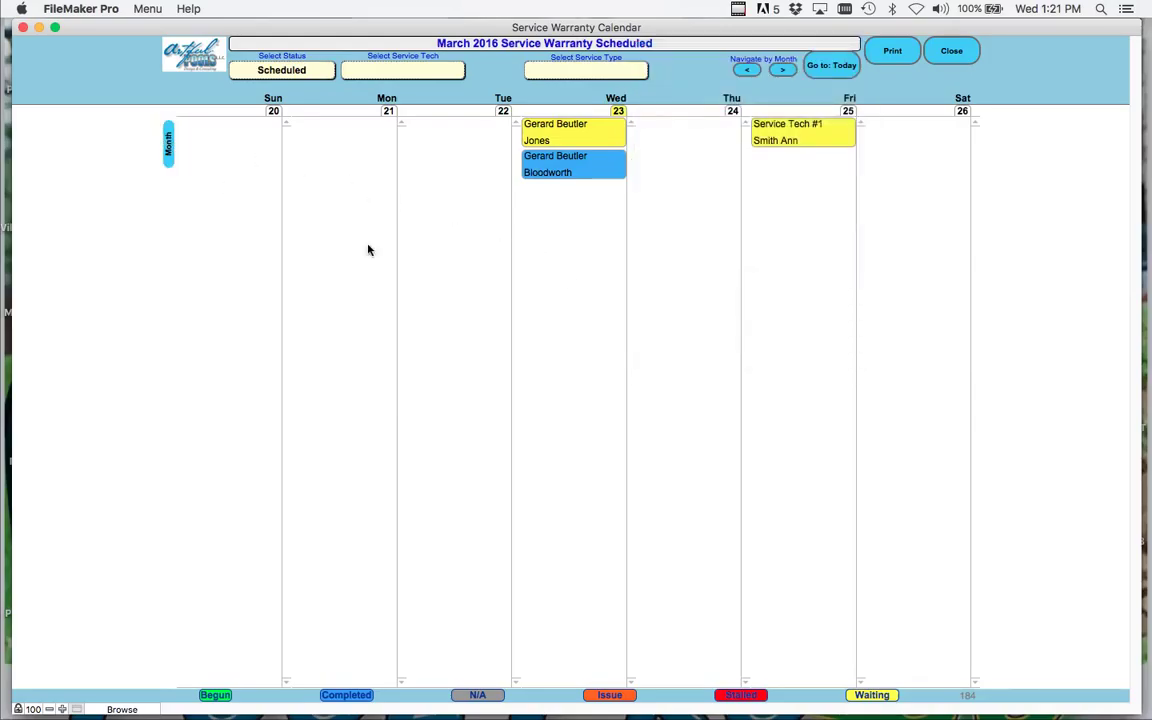
pyautogui.click(945, 56)
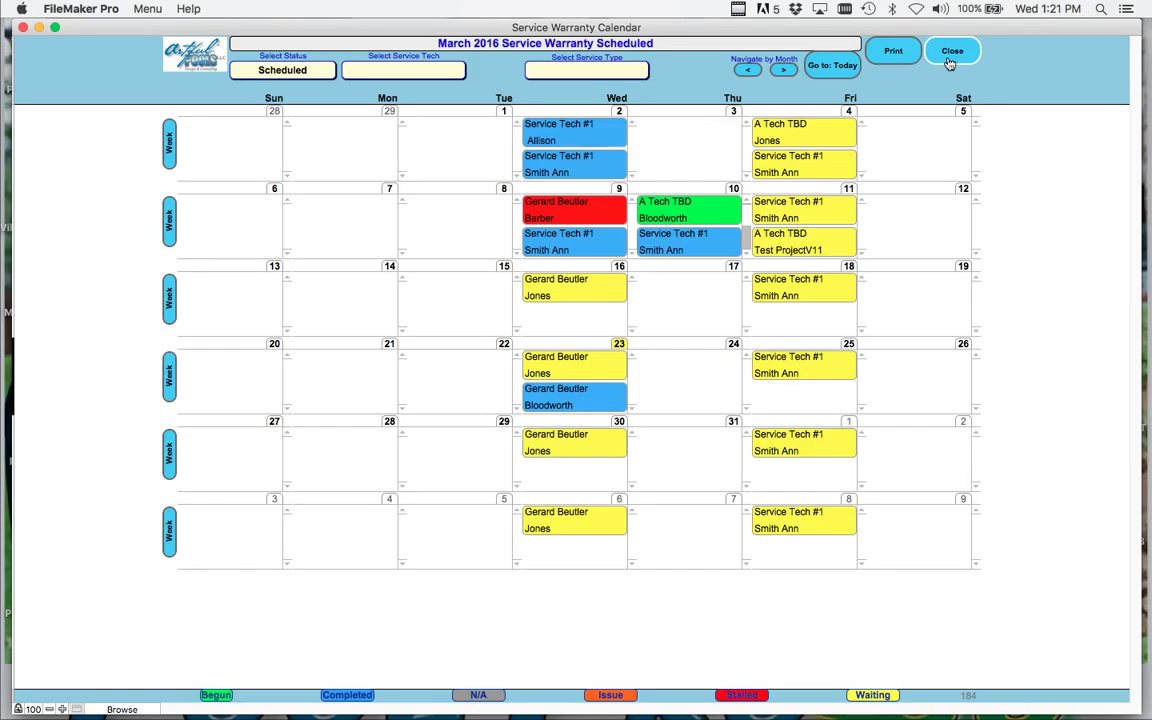
pyautogui.click(950, 60)
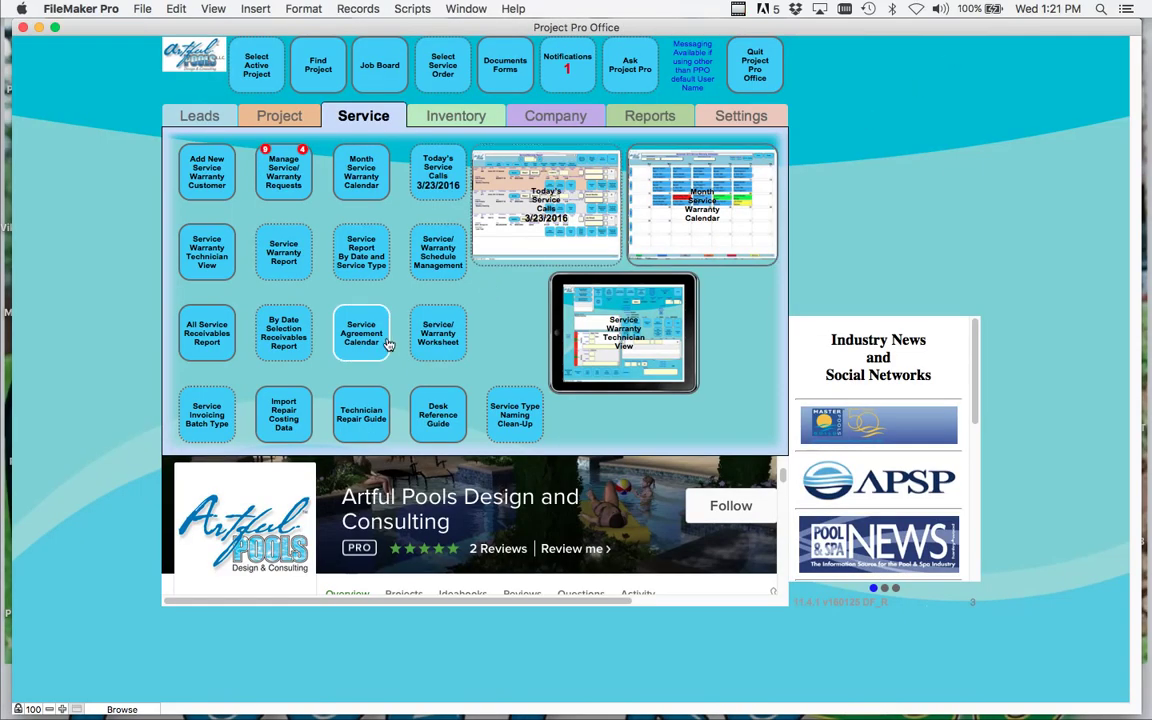
# Open the service/warranty schedule by date and review the leak-test job's description
pyautogui.click(458, 258)
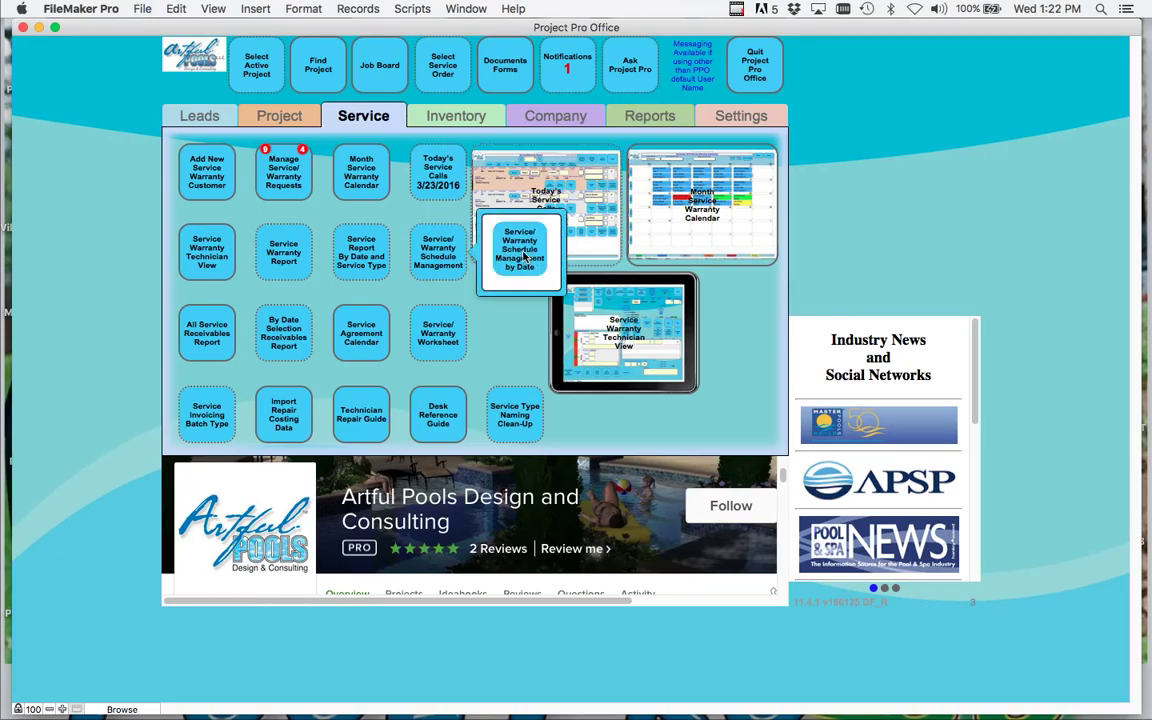
pyautogui.click(524, 258)
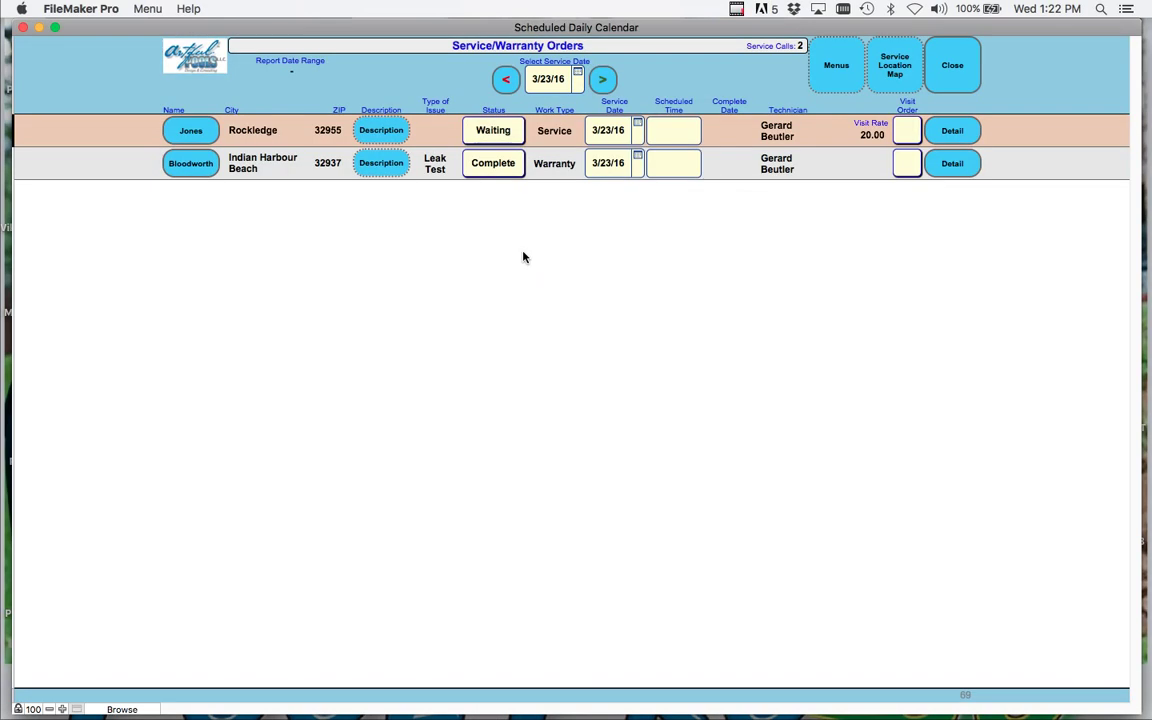
pyautogui.click(394, 163)
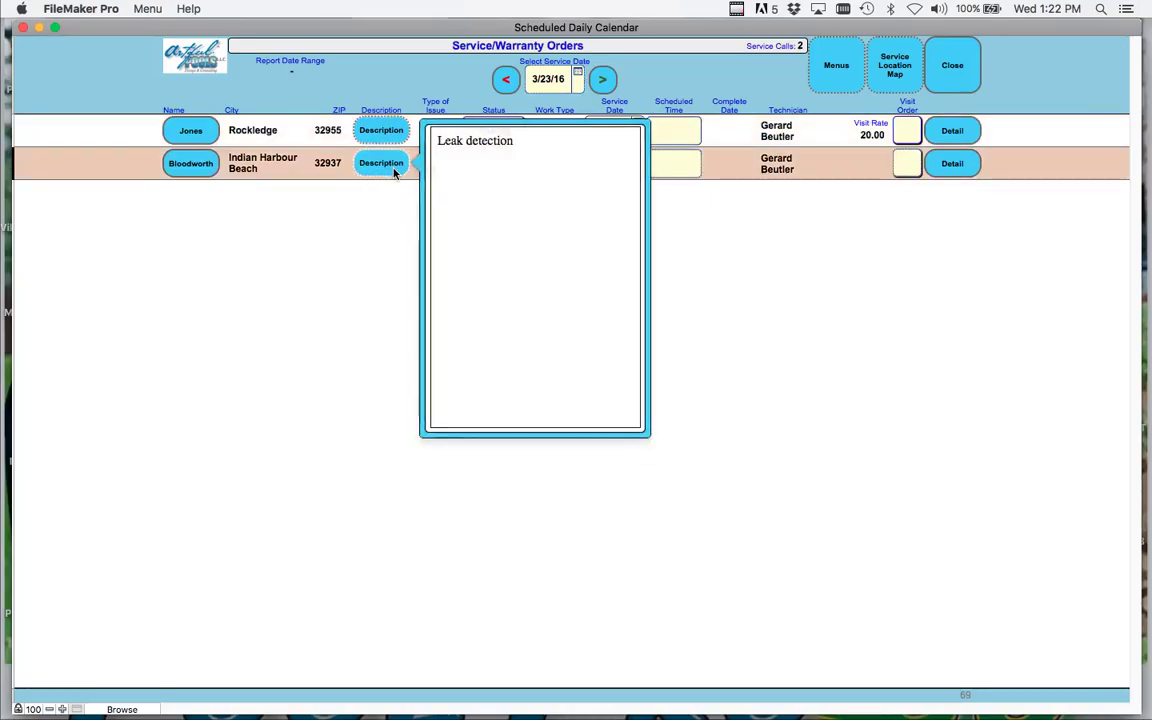
pyautogui.click(788, 170)
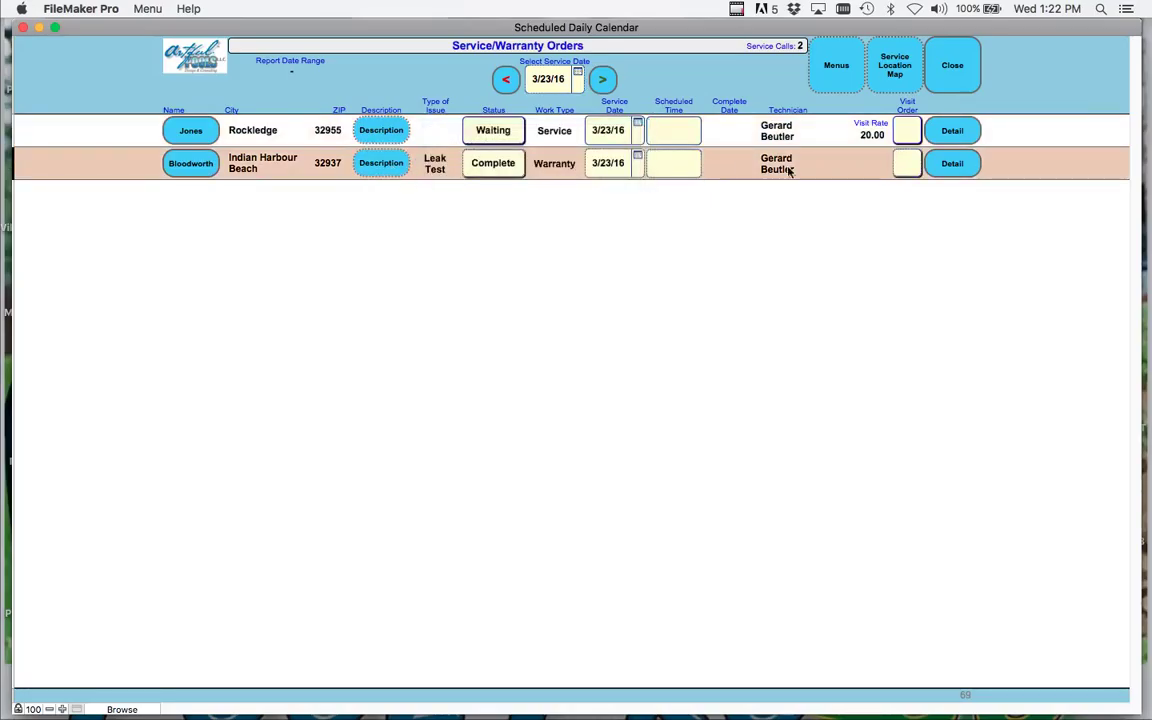
# Check the job record's invoice information and payments, then close it
pyautogui.click(953, 165)
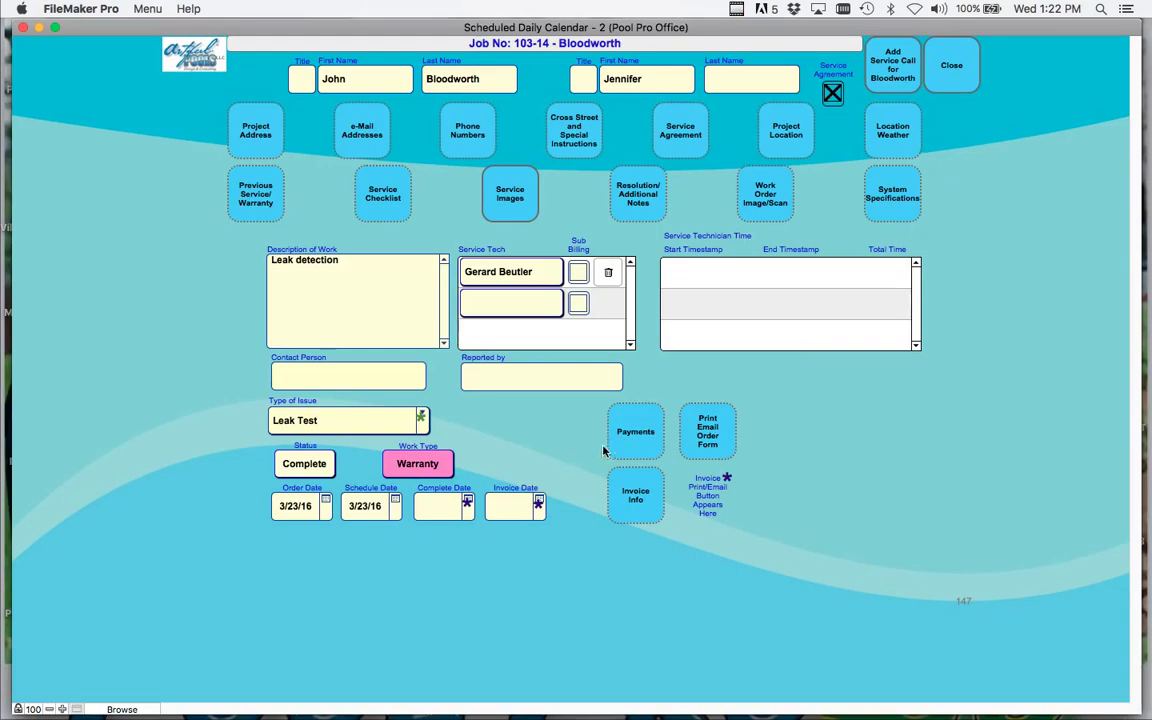
pyautogui.click(632, 511)
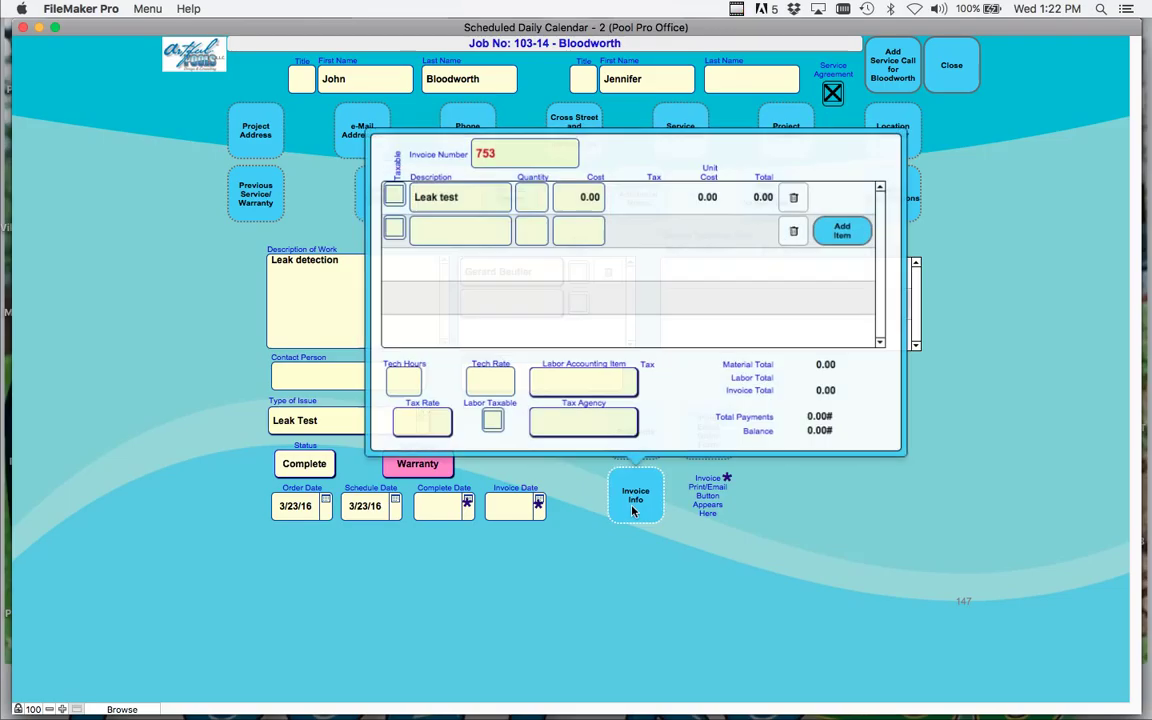
pyautogui.click(630, 500)
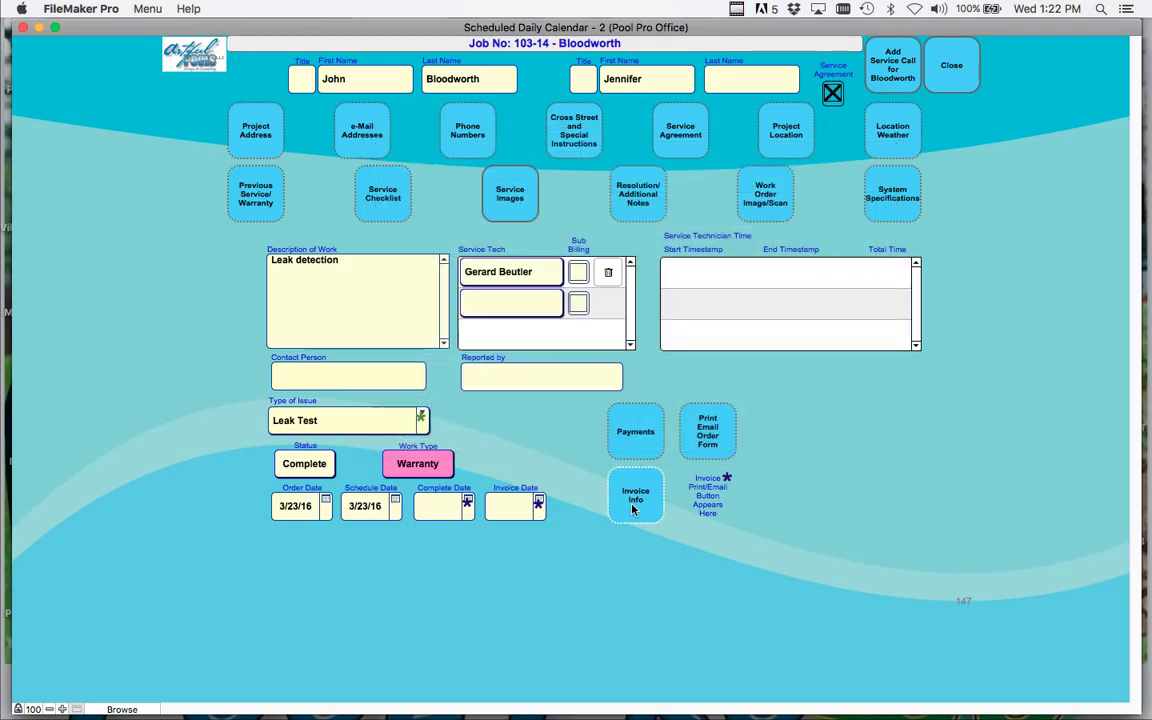
pyautogui.click(629, 445)
pyautogui.click(635, 447)
pyautogui.click(950, 82)
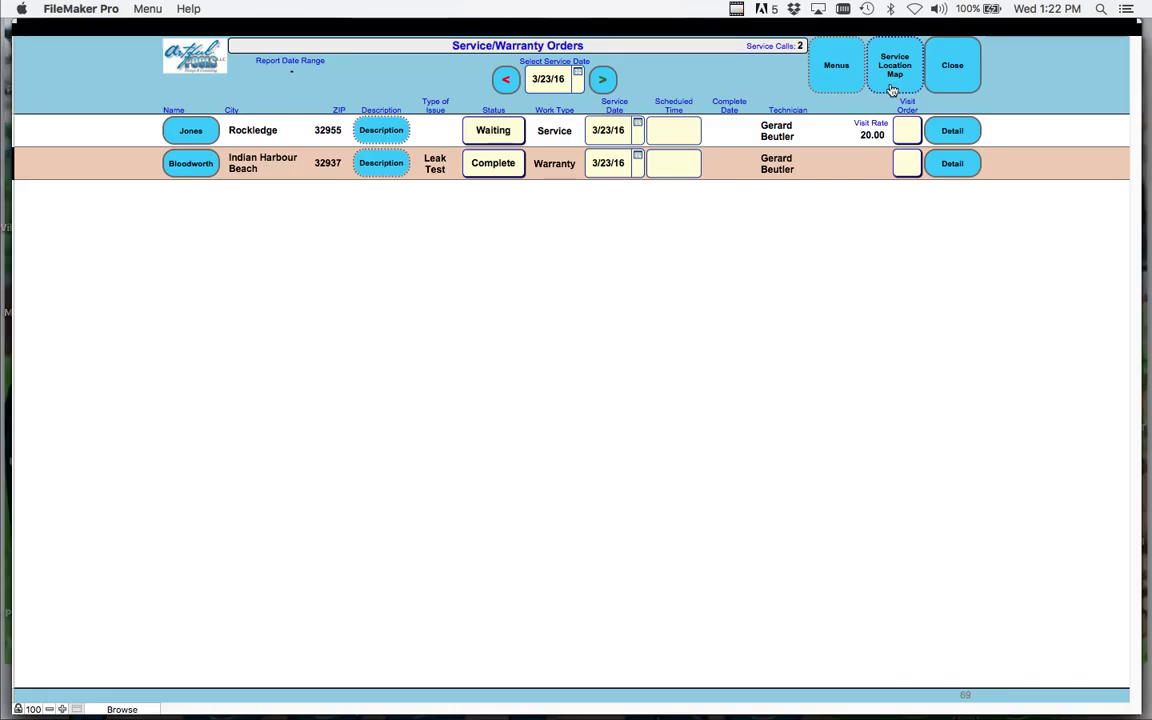
# Show the 3/23/16 service calls on the location map, zoom it, then close the list
pyautogui.click(894, 66)
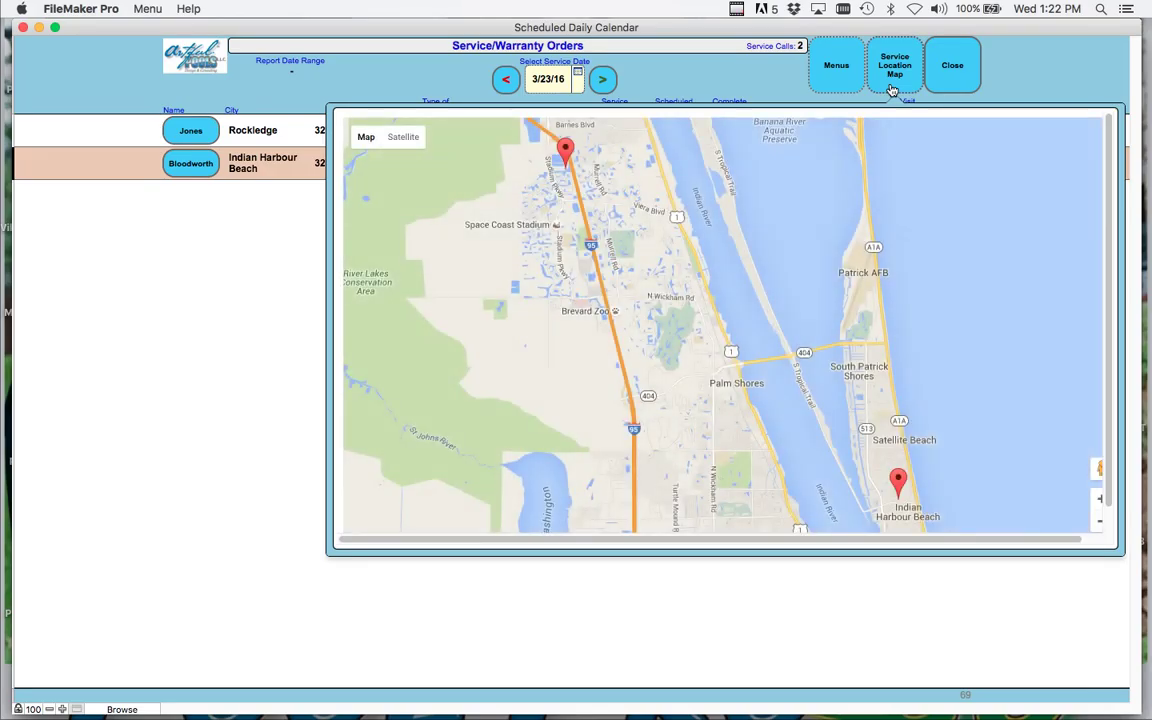
pyautogui.scroll(1, 764, 248)
pyautogui.scroll(-2, 764, 248)
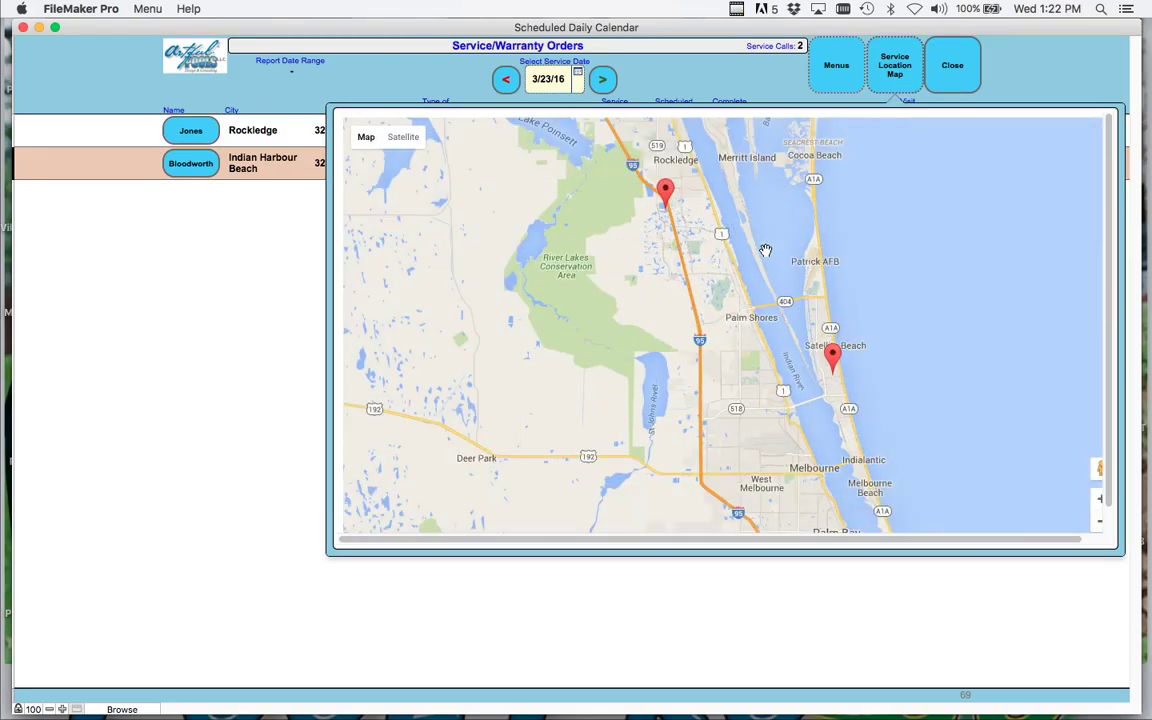
pyautogui.click(947, 85)
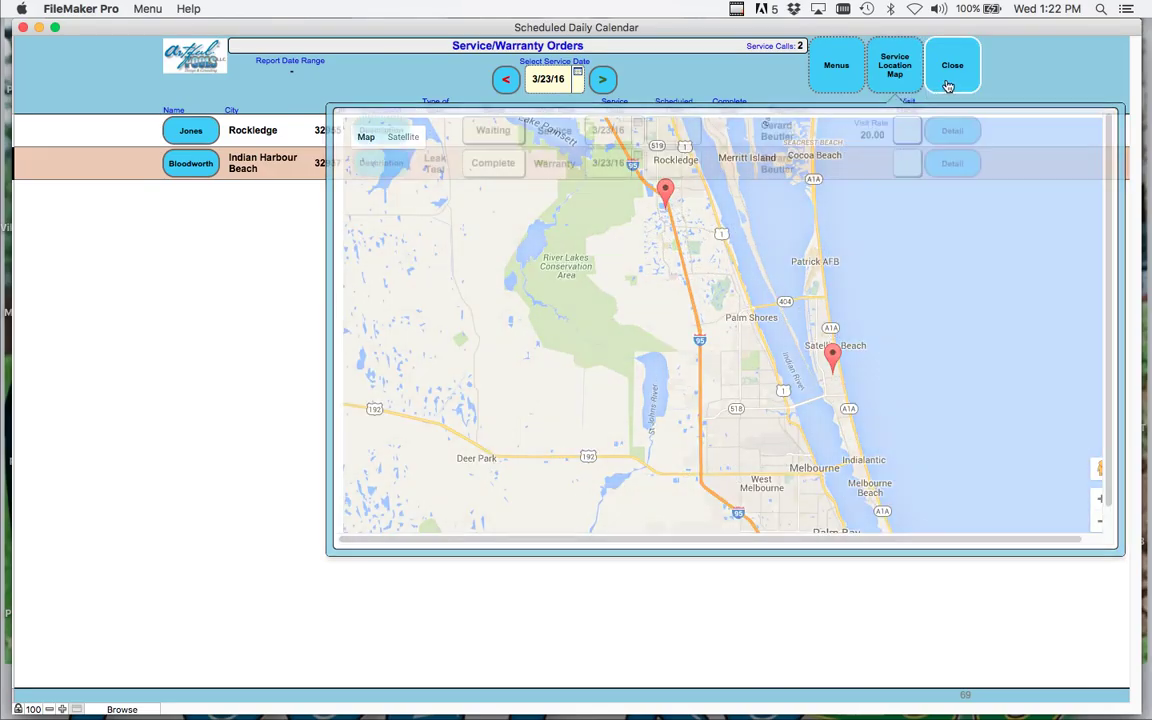